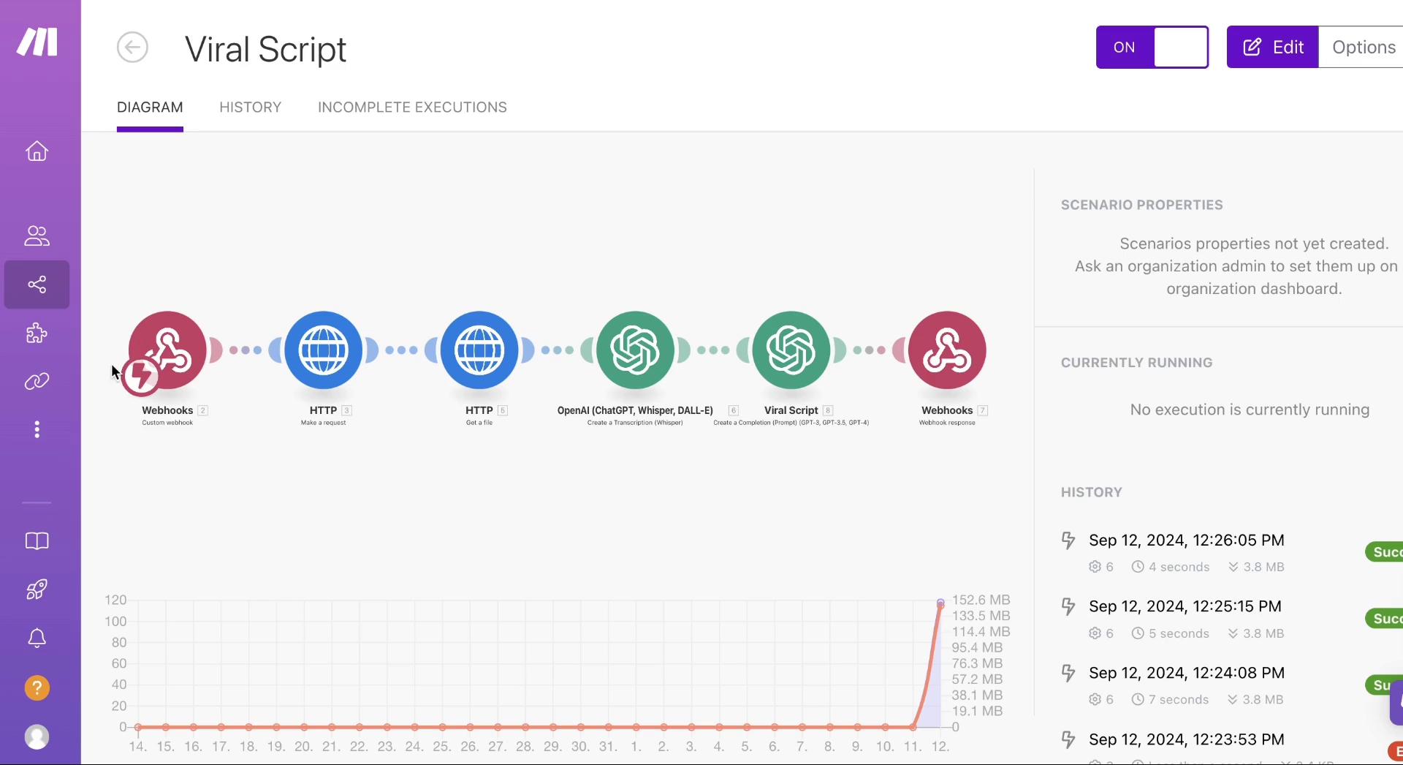
# Step: Examine the Make a request module's settings in the Viral Script scenario alongside the Get Video Detail response on RapidAPI
pyautogui.click(538, 243)
pyautogui.click(448, 347)
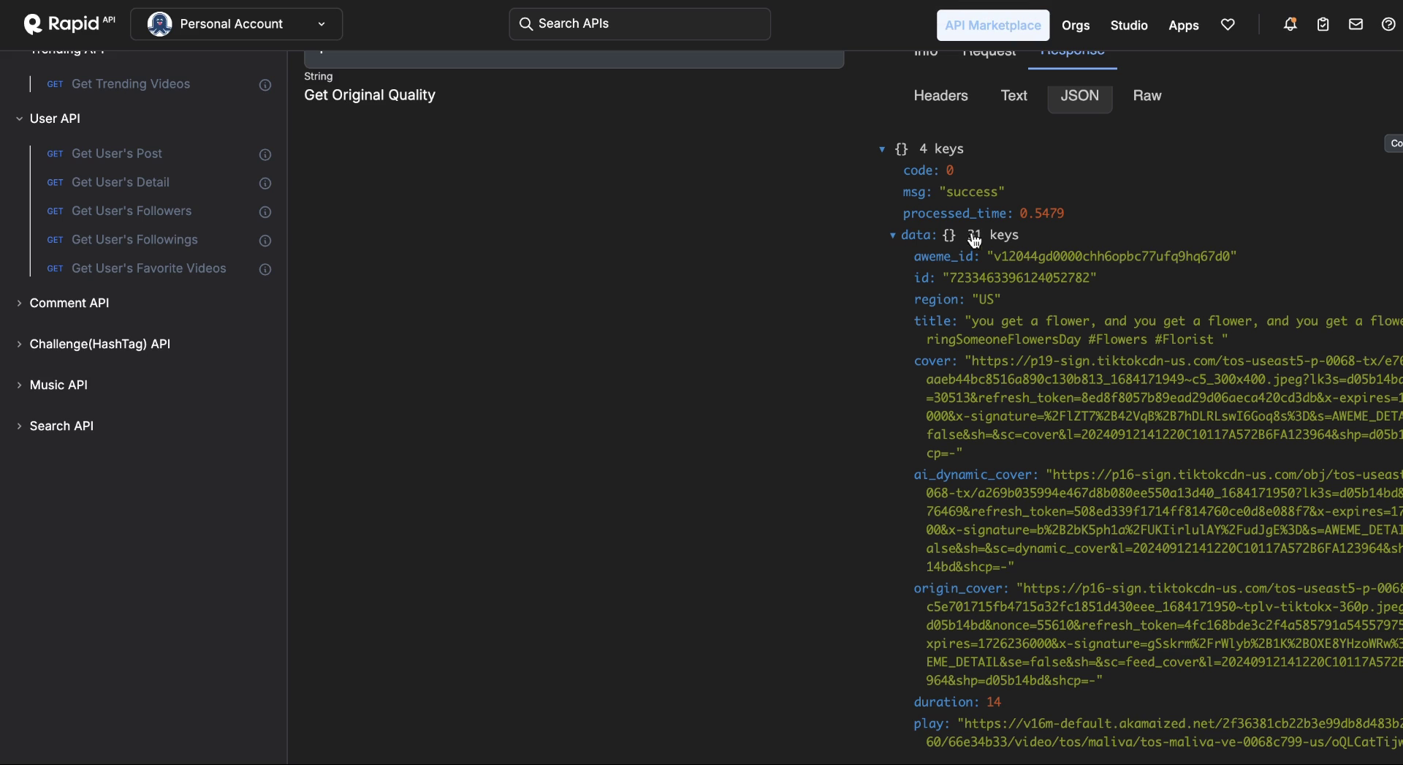
pyautogui.scroll(5, 981, 243)
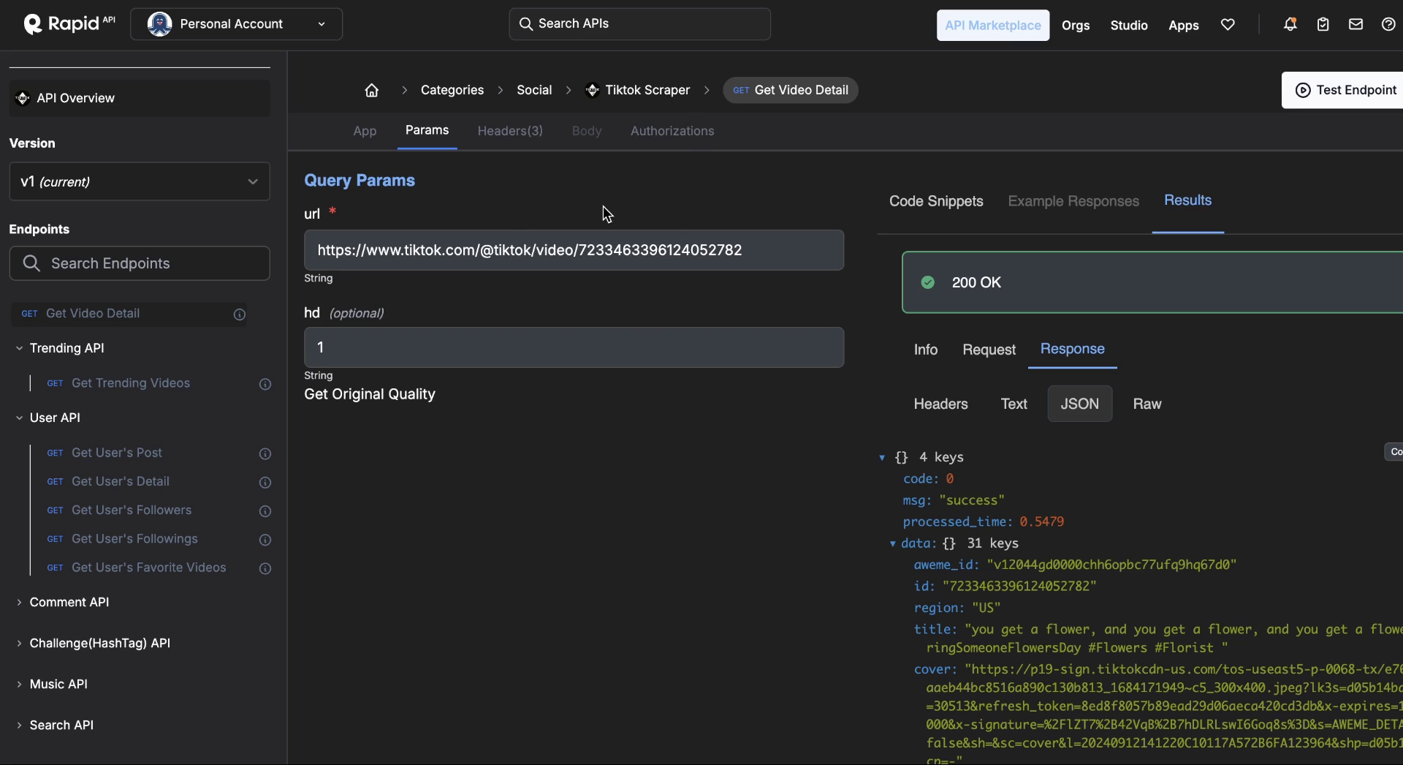
pyautogui.scroll(-2, 1042, 616)
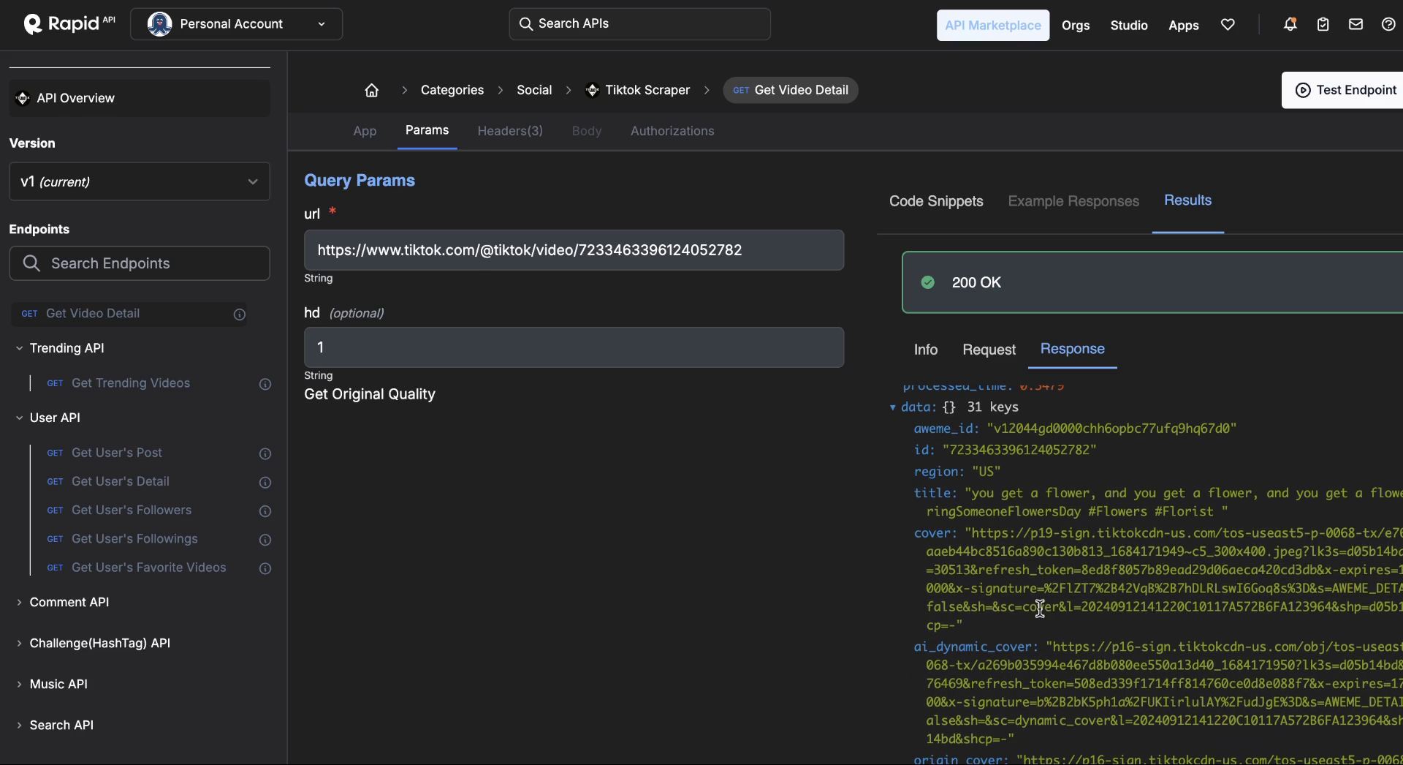
pyautogui.scroll(-5, 1022, 511)
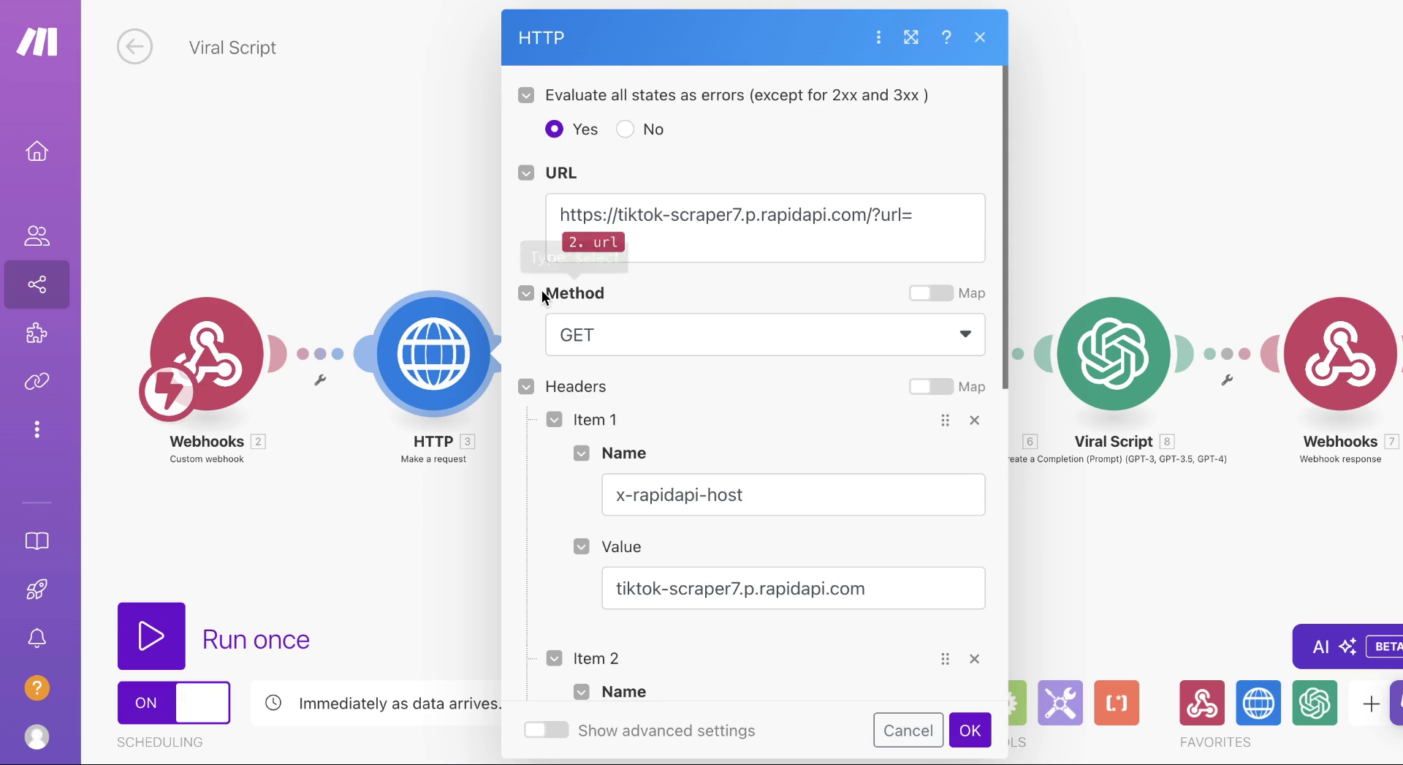
pyautogui.click(446, 147)
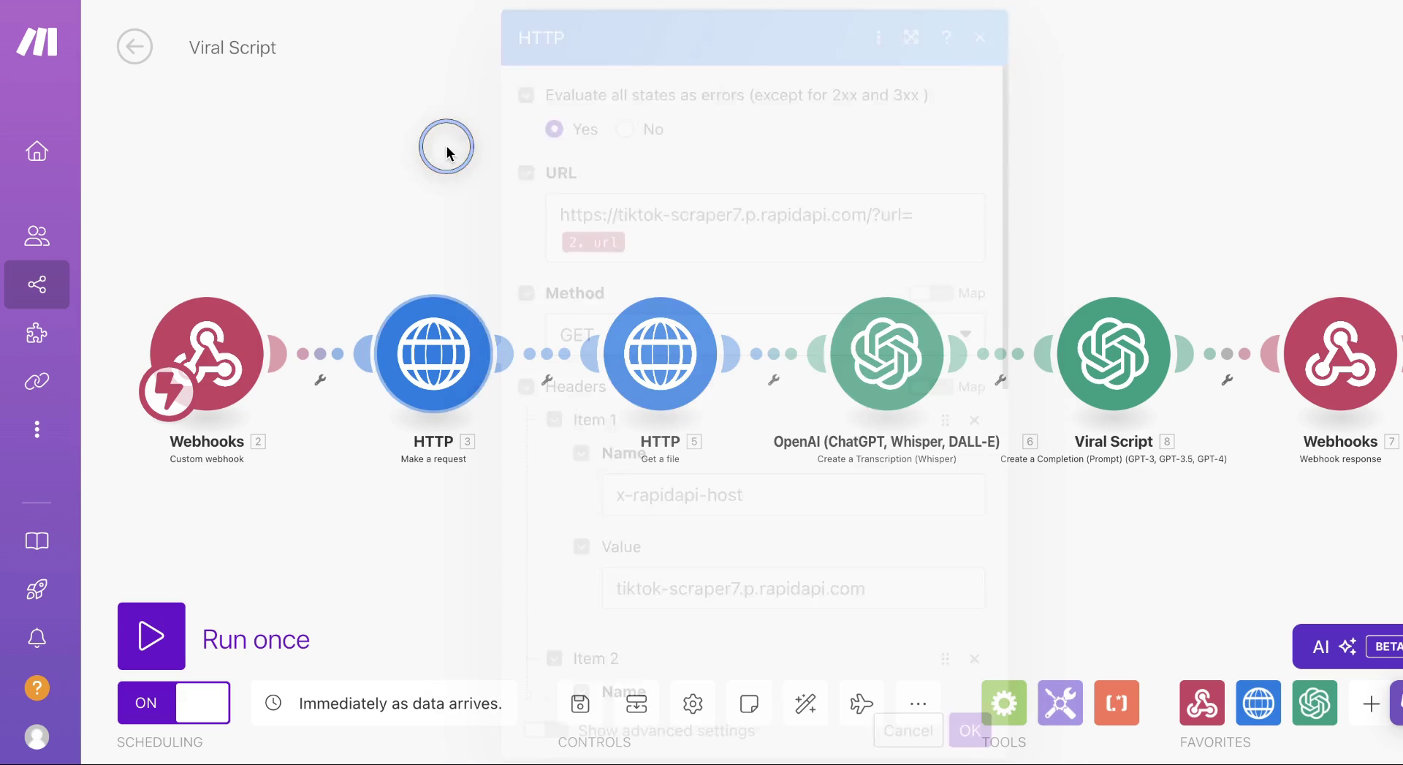
# Step: Review the URL mapping of the Get a file module and the settings of the Create a Transcription (Whisper) module
pyautogui.click(664, 344)
pyautogui.click(705, 185)
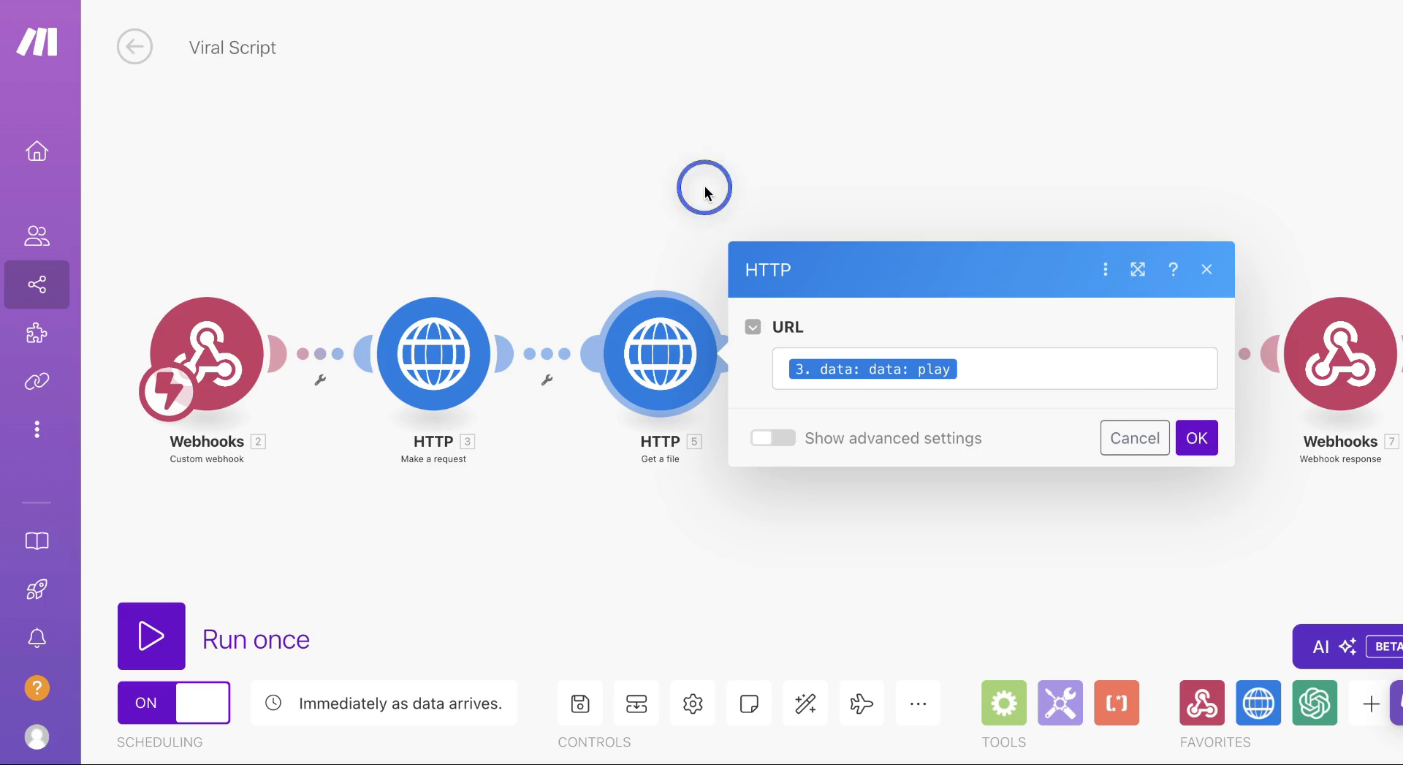
pyautogui.click(933, 344)
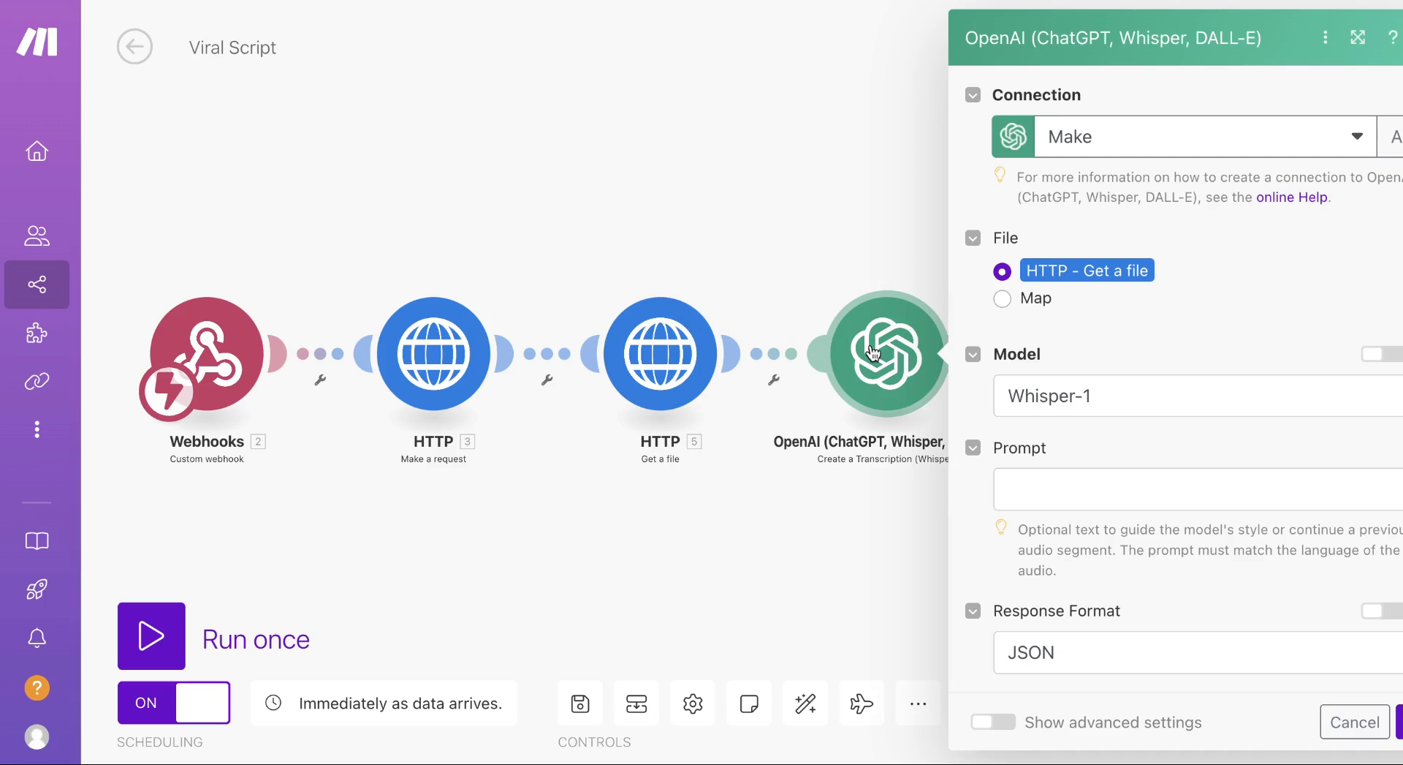
pyautogui.click(848, 257)
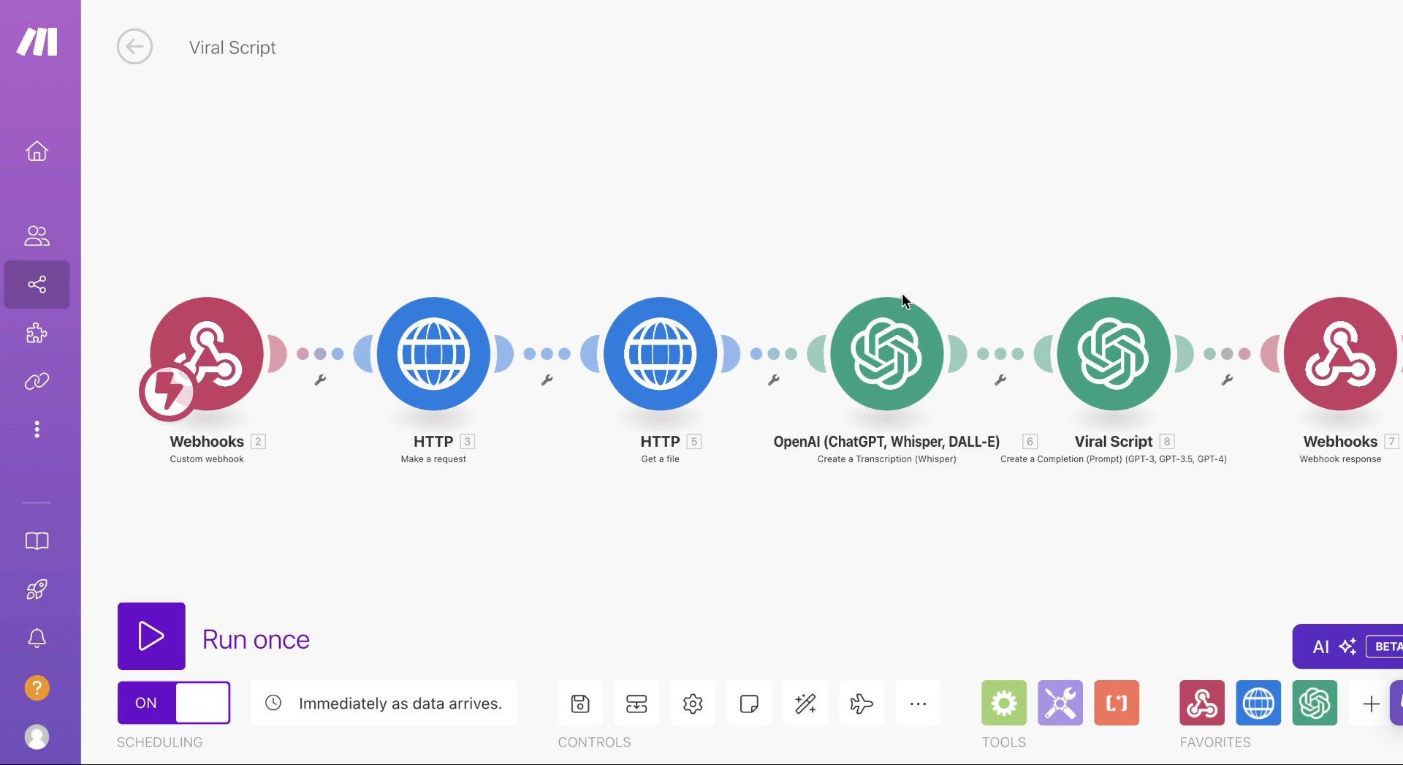
pyautogui.click(880, 343)
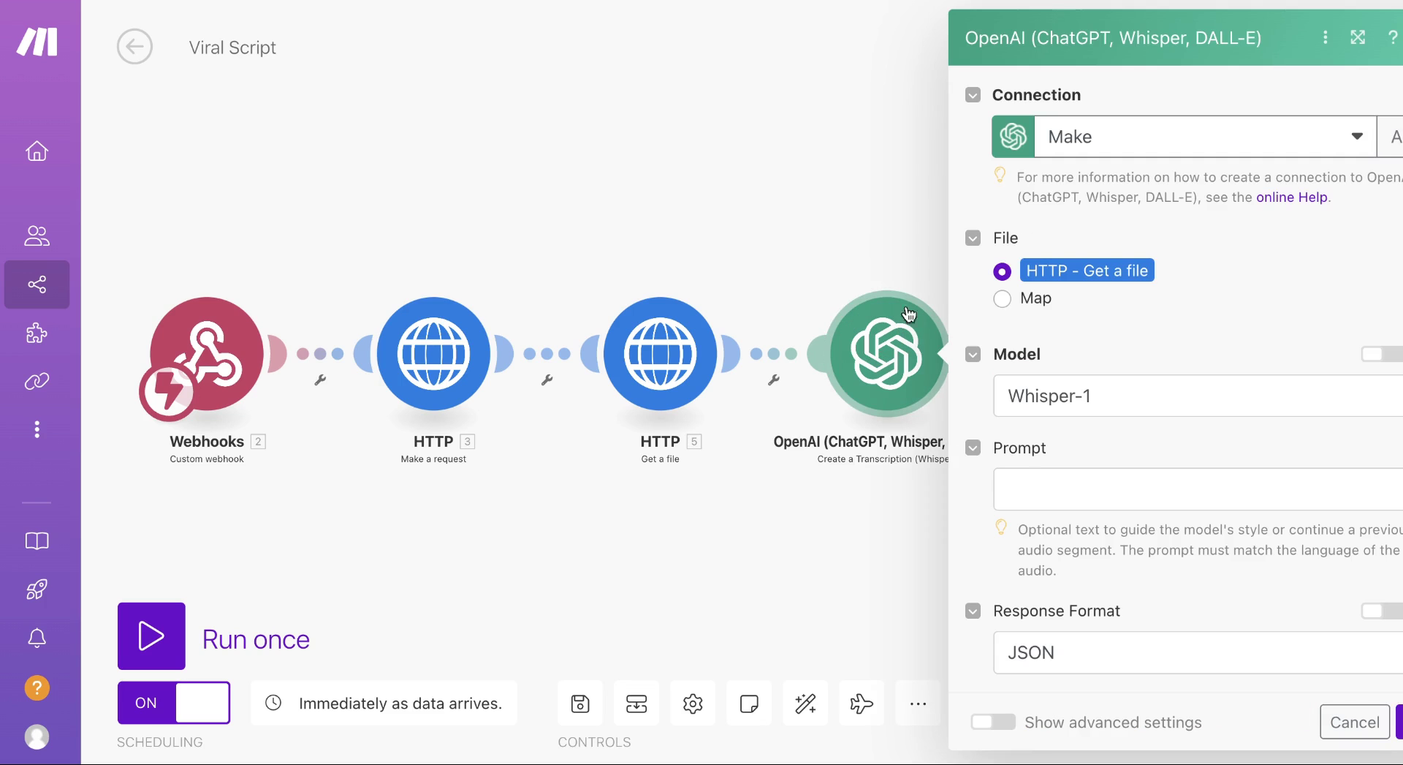
pyautogui.click(917, 148)
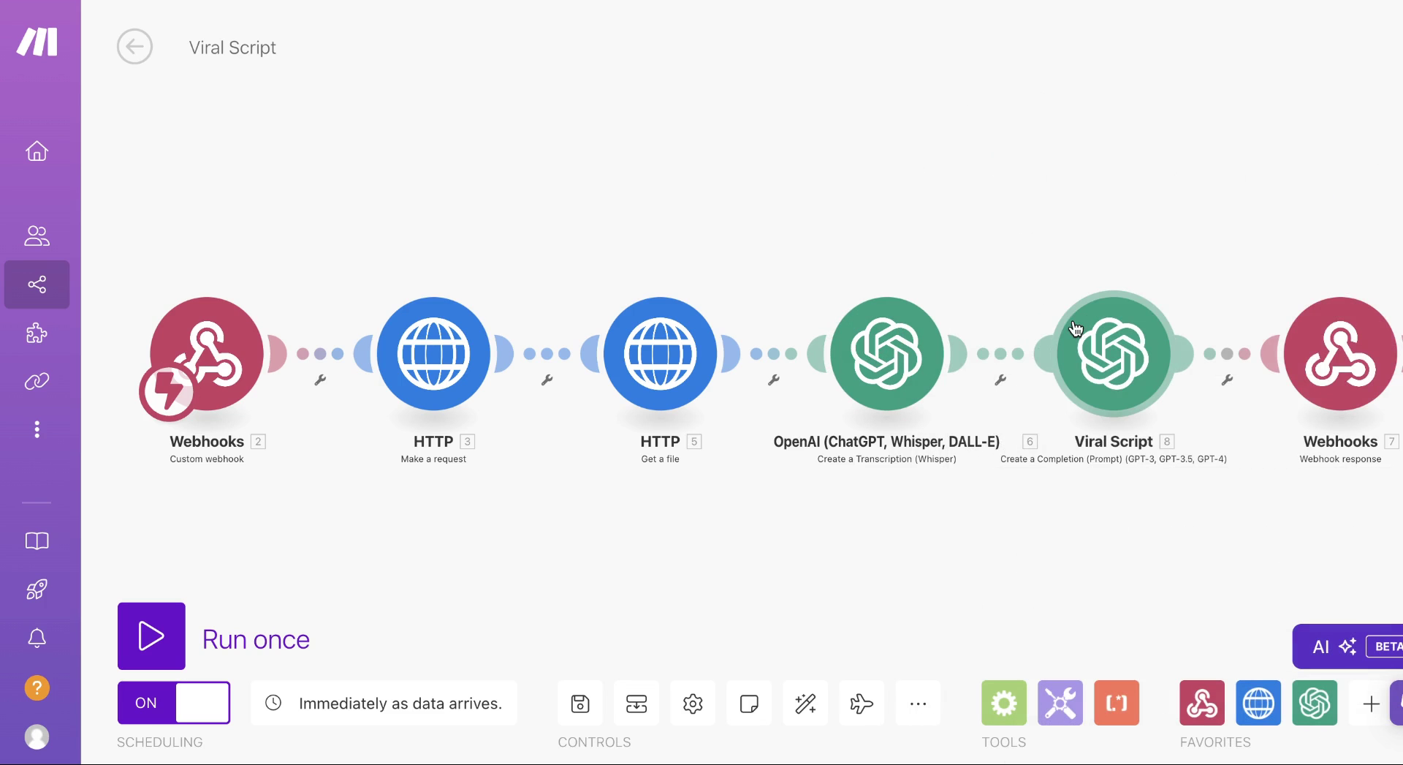
# Step: Read through the Viral Script completion module's prompt, Max Tokens and Temperature settings, and close it with its settings kept
pyautogui.click(1094, 339)
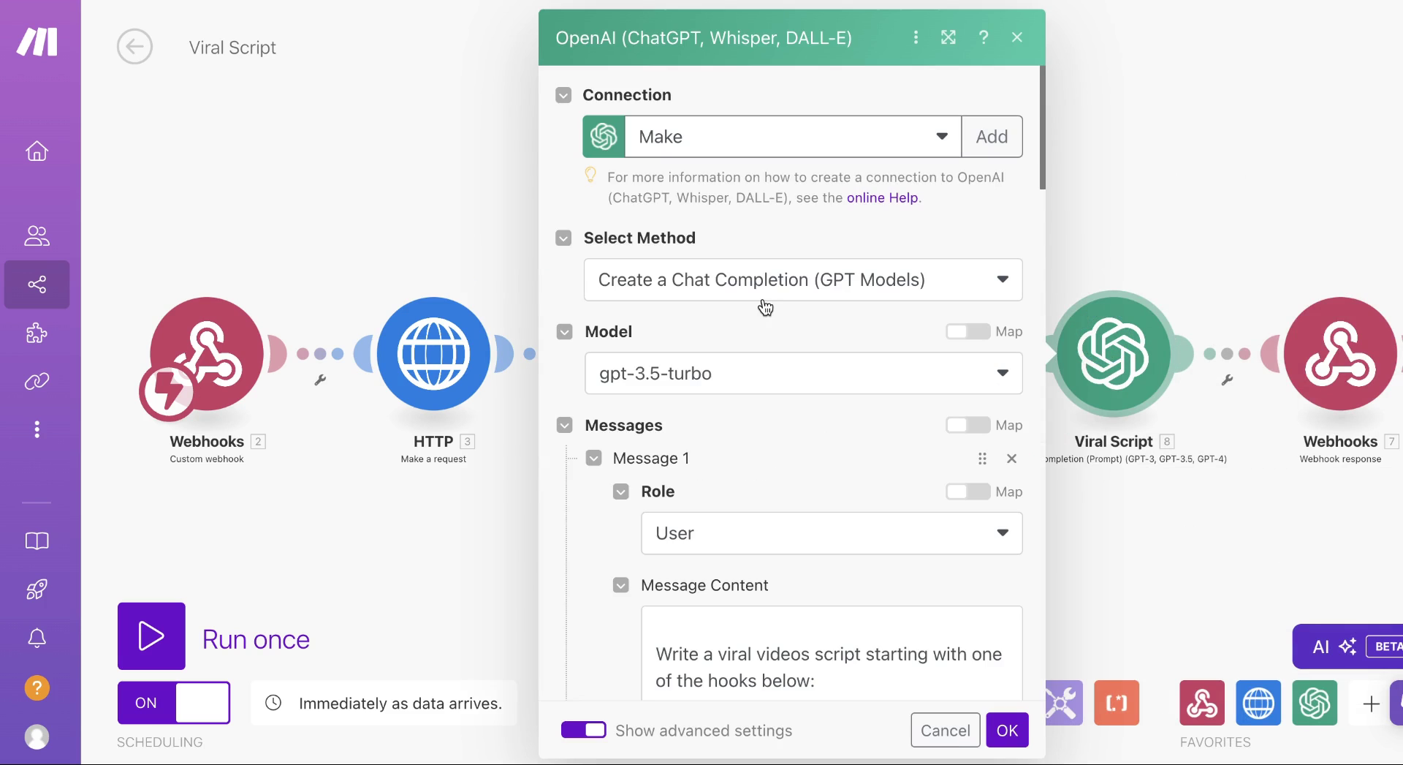
pyautogui.scroll(-10, 782, 490)
pyautogui.scroll(-3, 780, 391)
pyautogui.scroll(-15, 780, 391)
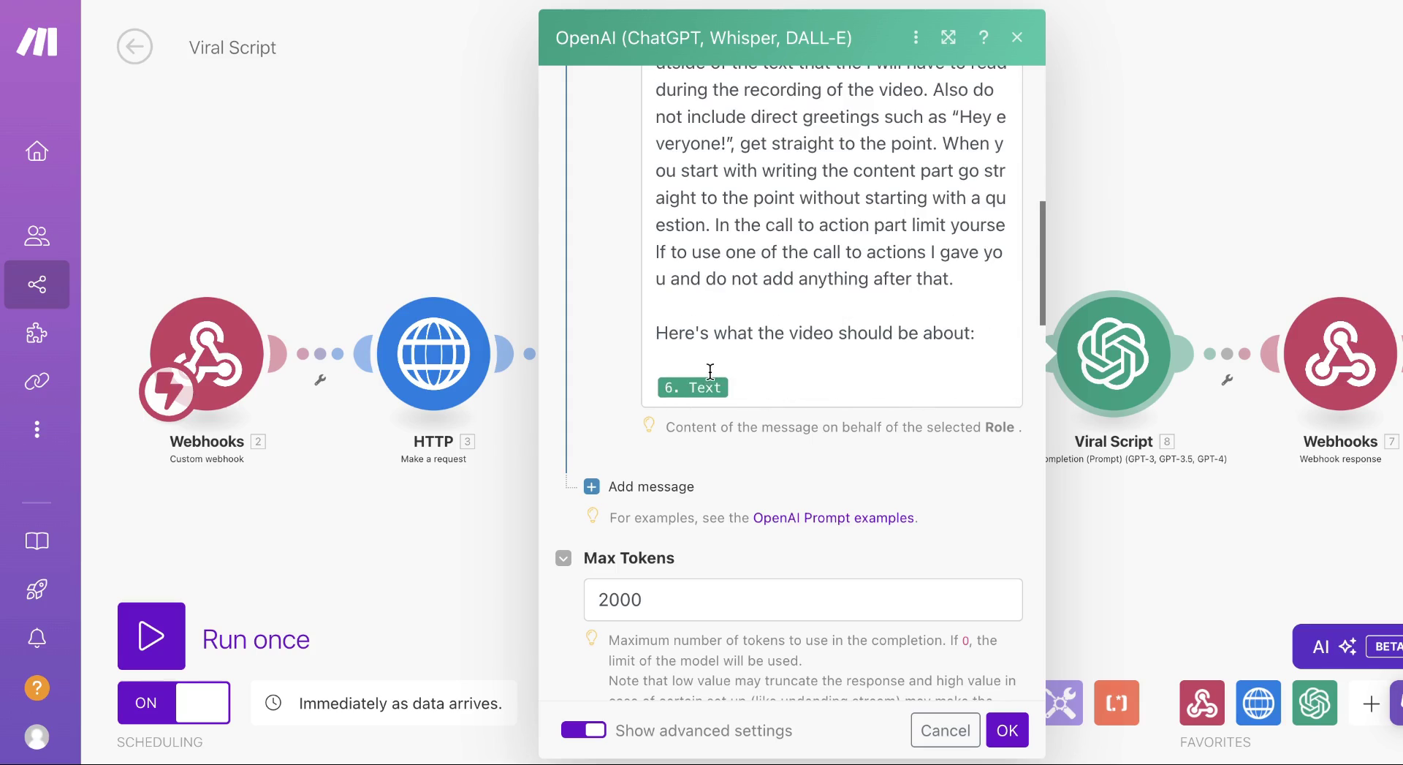
pyautogui.scroll(15, 698, 255)
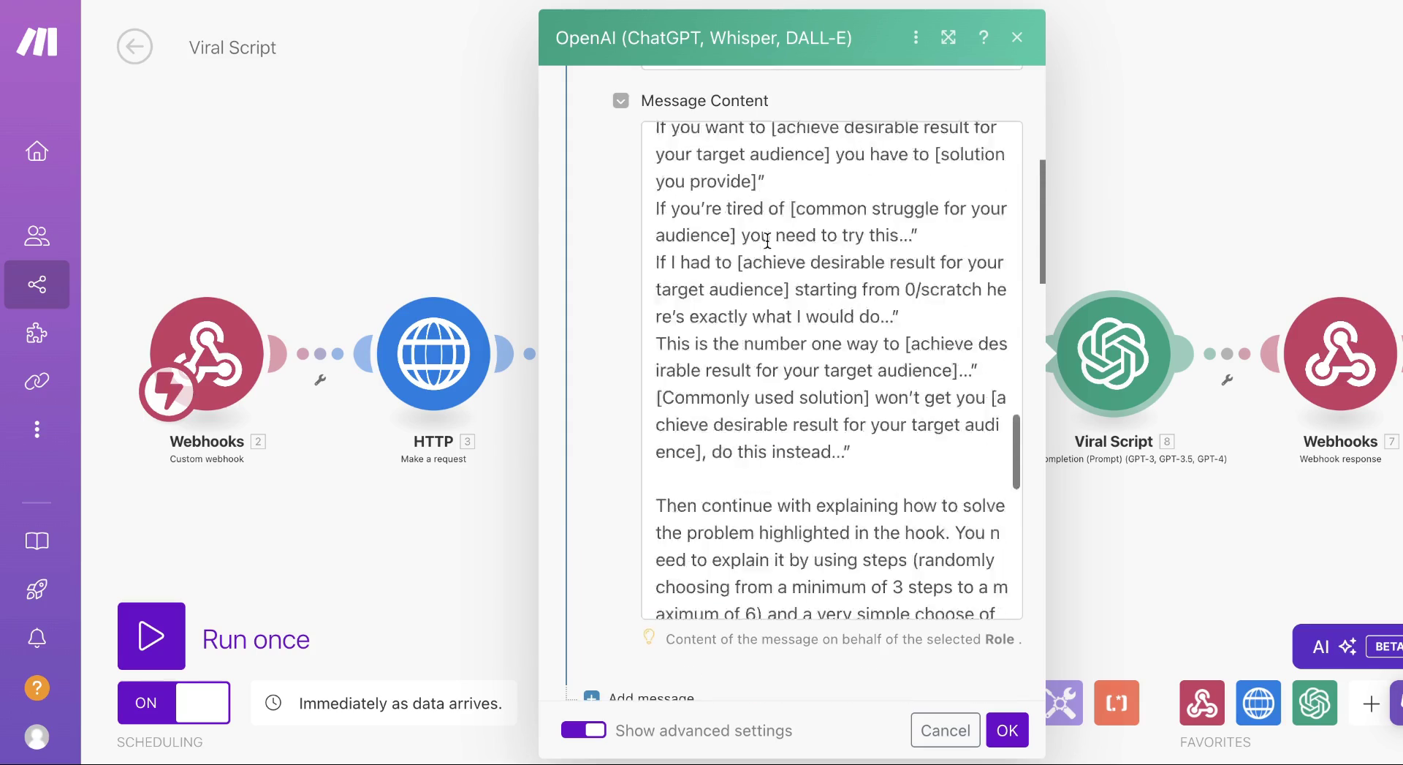
pyautogui.scroll(10, 767, 240)
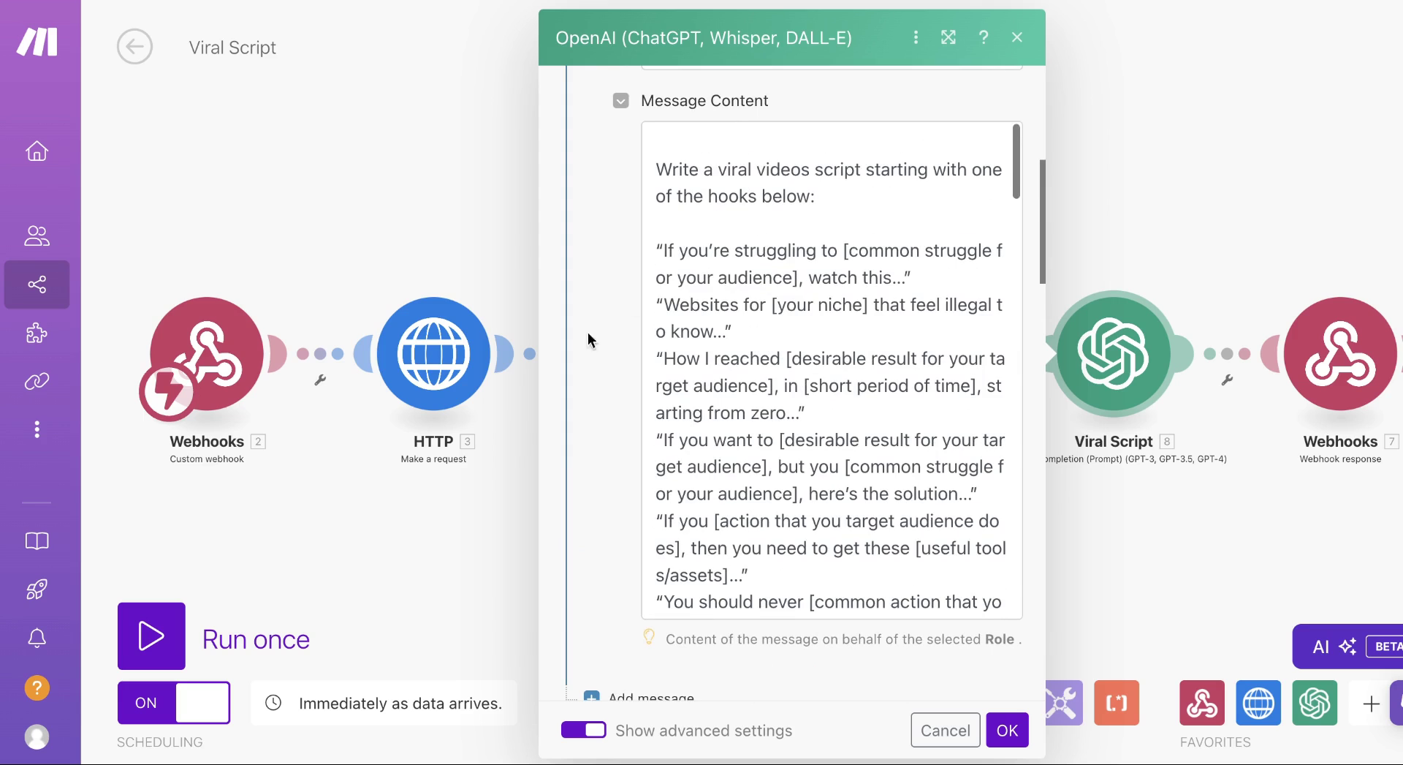
pyautogui.scroll(-1, 580, 376)
pyautogui.scroll(-6, 580, 376)
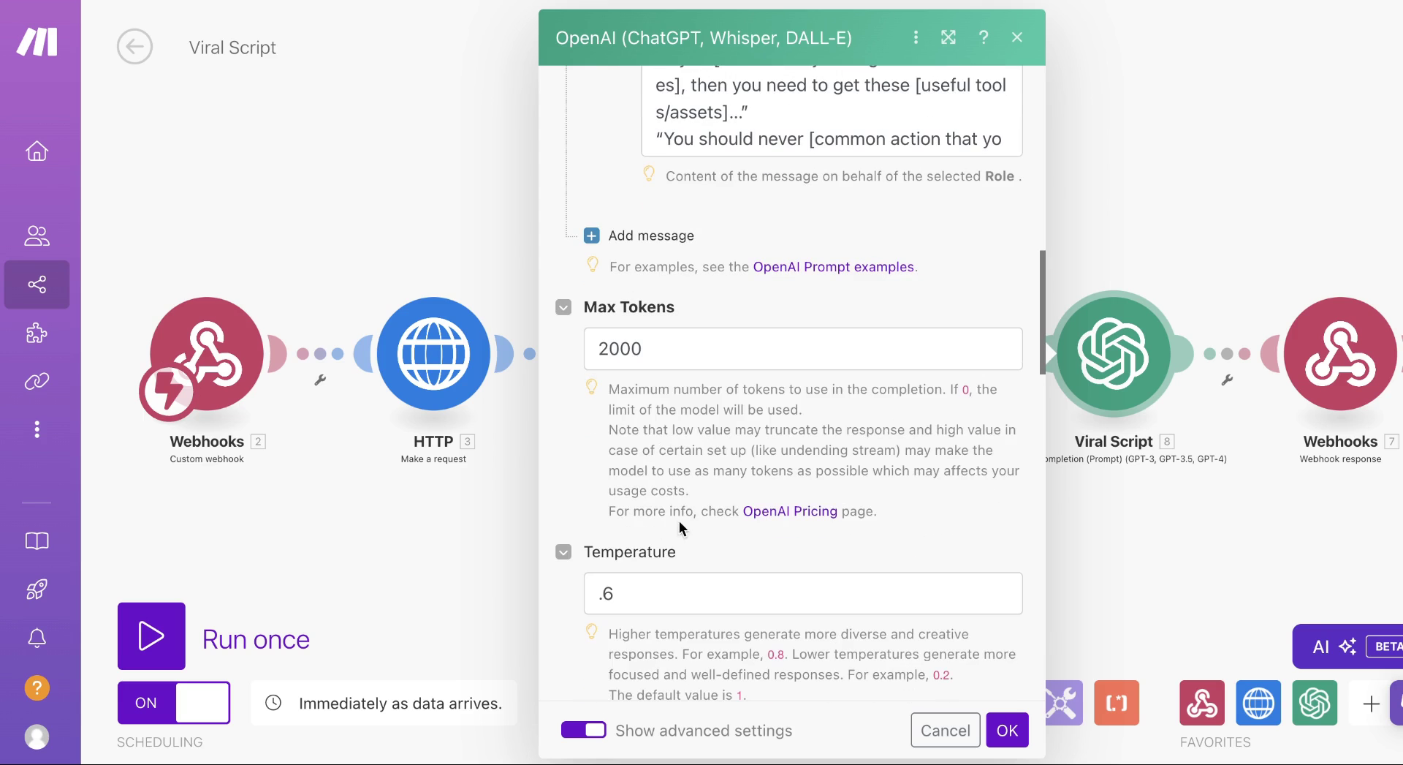
pyautogui.click(1023, 728)
# Step: Review the status and body mapping of the final Webhook response module and close it with its settings kept
pyautogui.click(1327, 347)
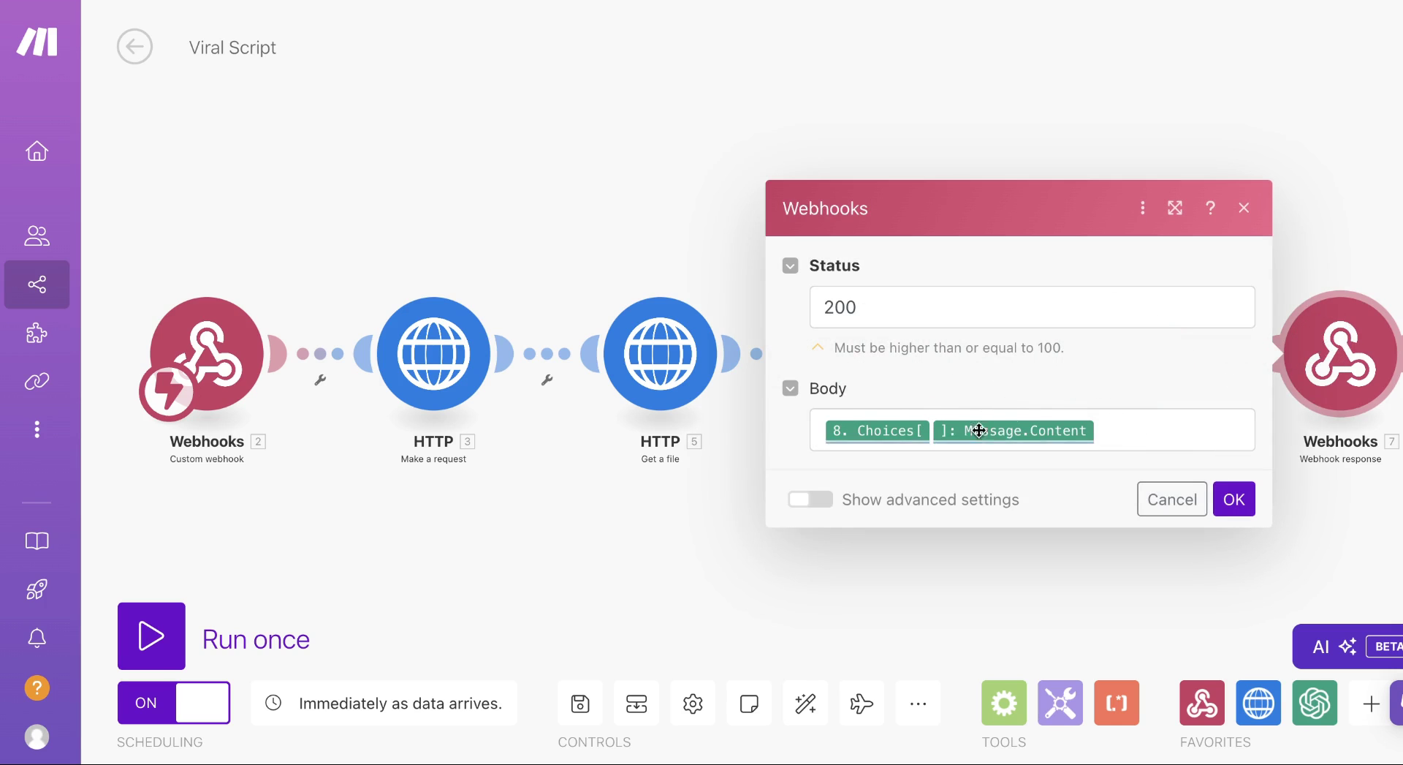
pyautogui.click(1234, 499)
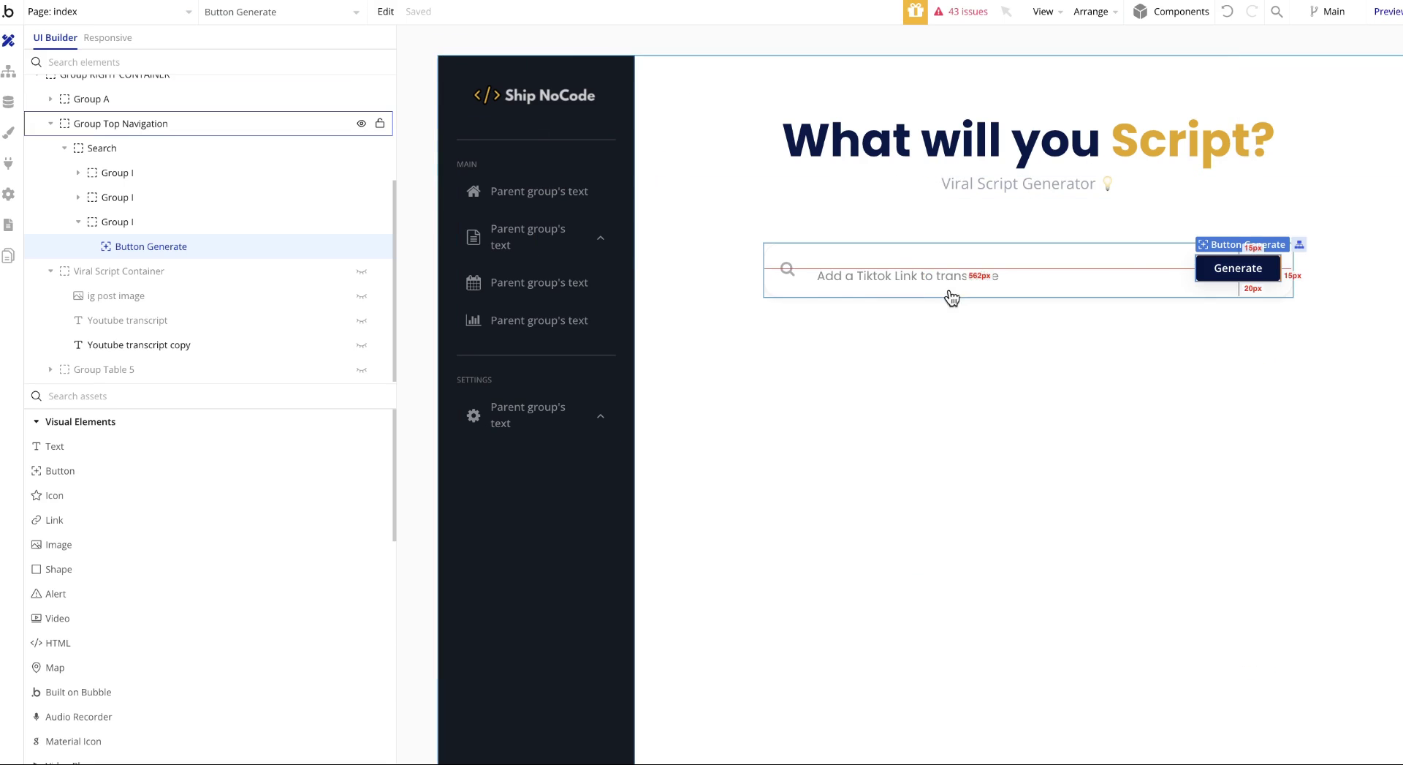
# Step: Switch to the Bubble editor, open the Generate button's workflow, and inspect its API Call and Set state actions
pyautogui.doubleClick(1254, 267)
pyautogui.click(1108, 271)
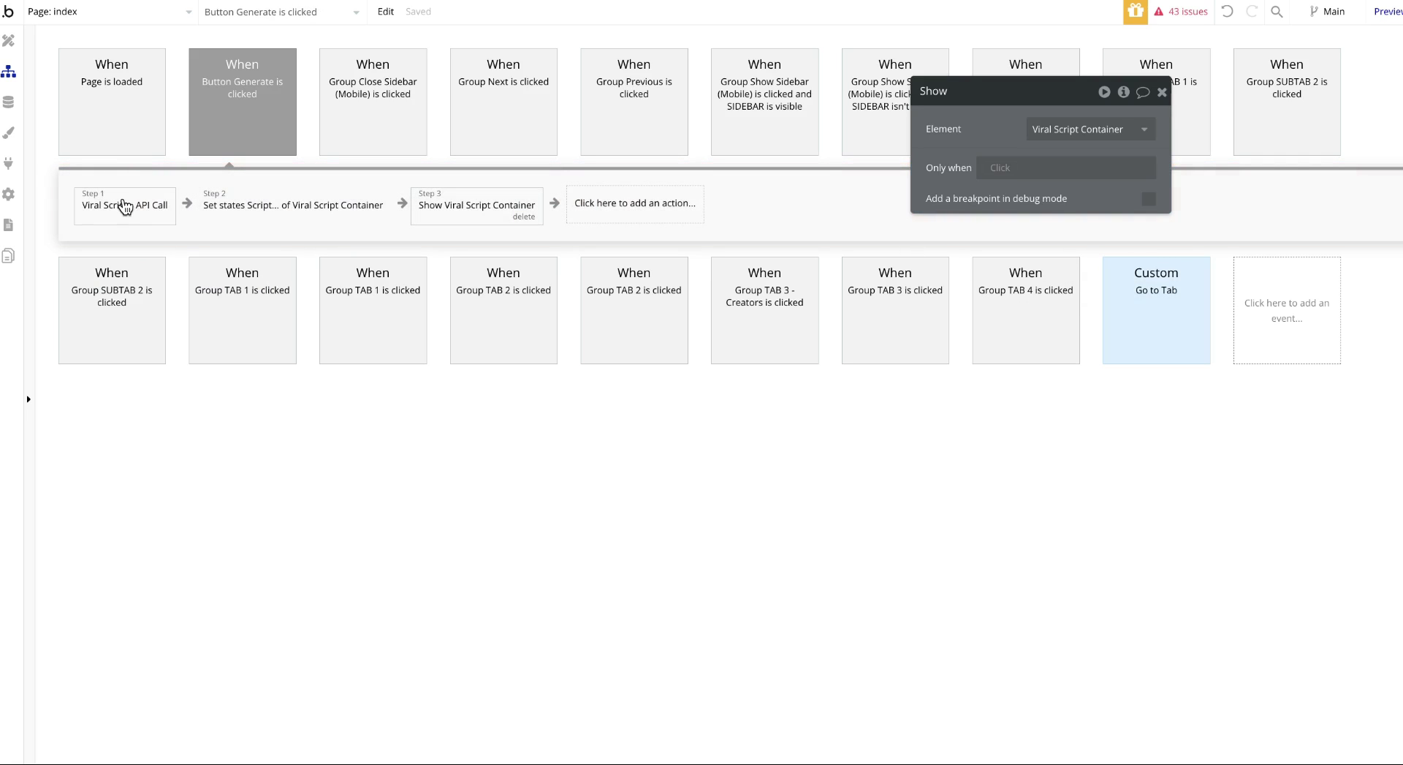
pyautogui.click(147, 207)
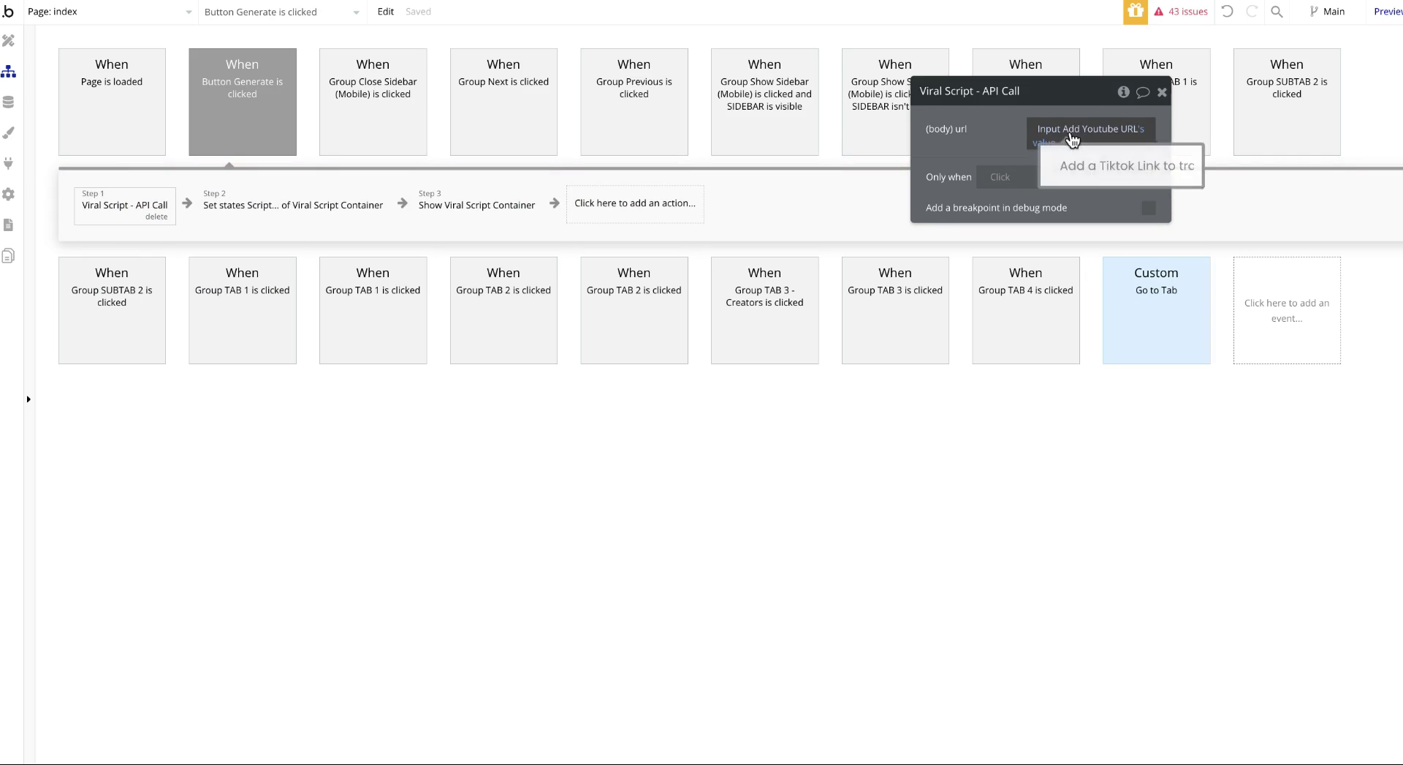
pyautogui.click(300, 208)
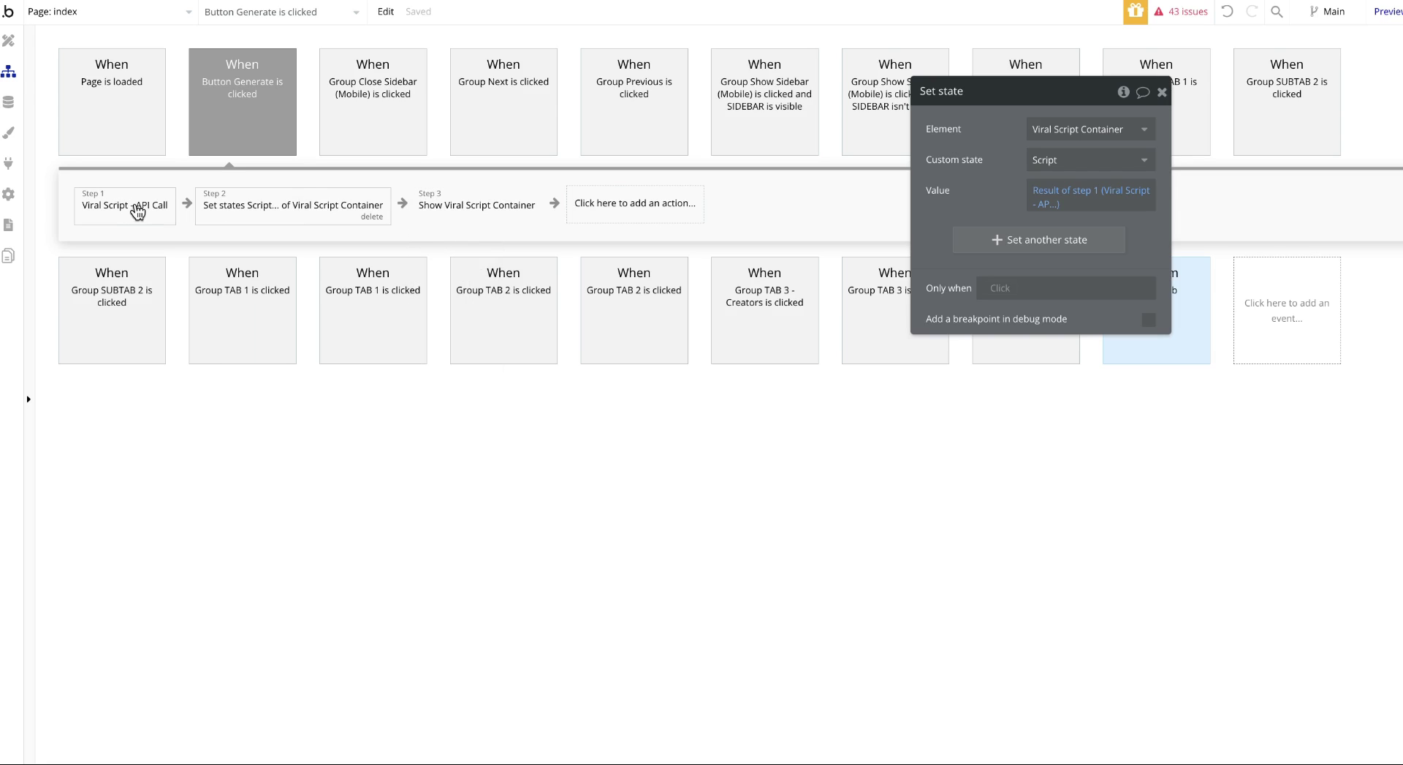
pyautogui.click(283, 207)
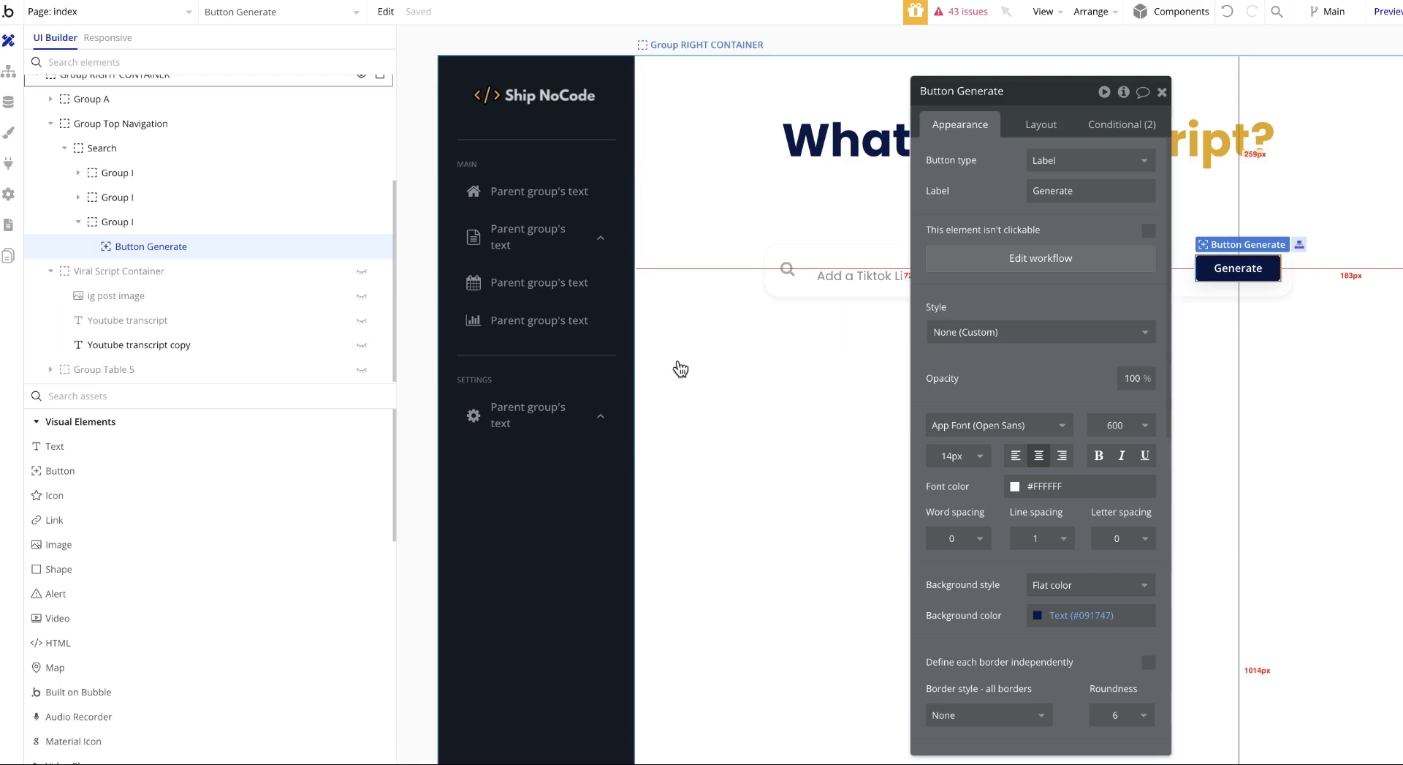
# Step: Inspect the Viral Script Container element and the workflow actions that set its Script state and show it
pyautogui.click(862, 489)
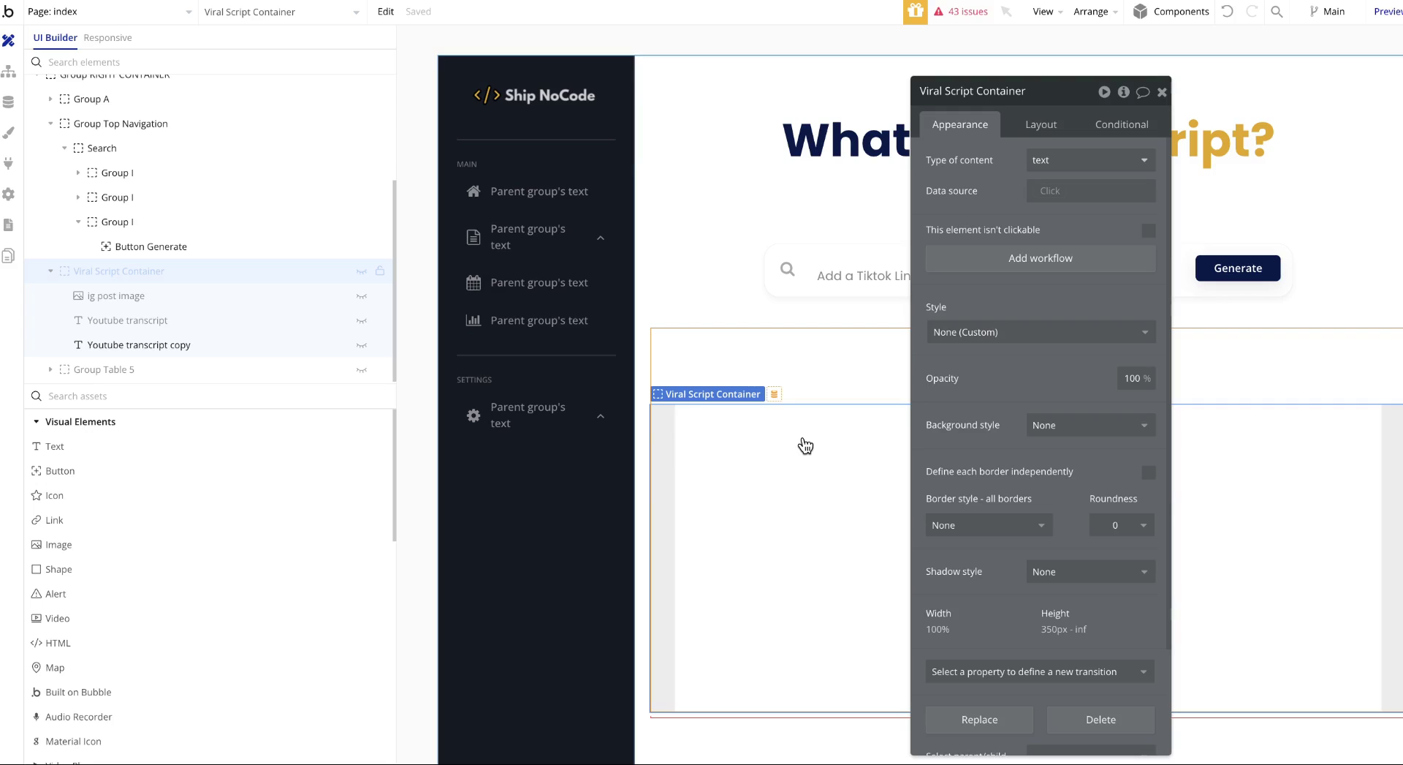
pyautogui.click(8, 71)
pyautogui.moveTo(308, 193)
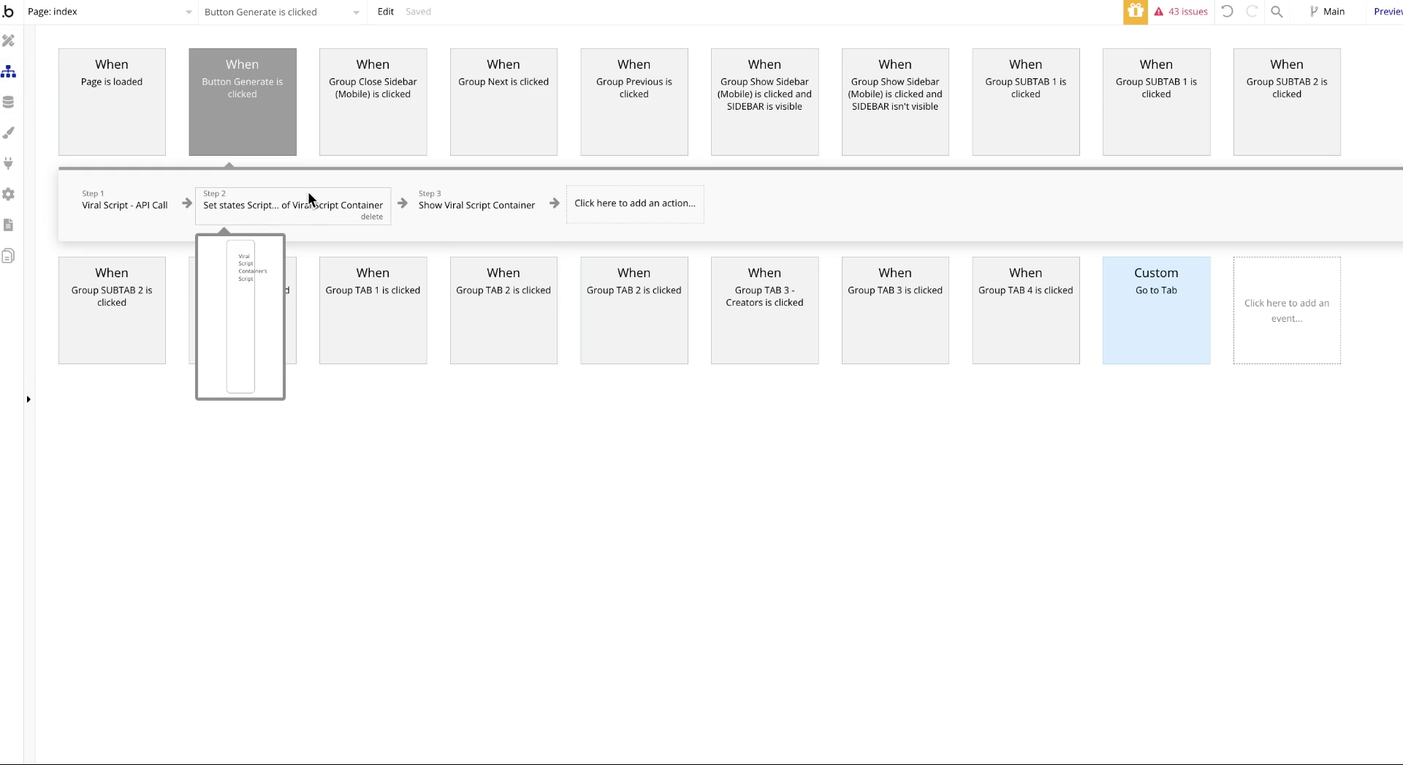
pyautogui.click(309, 206)
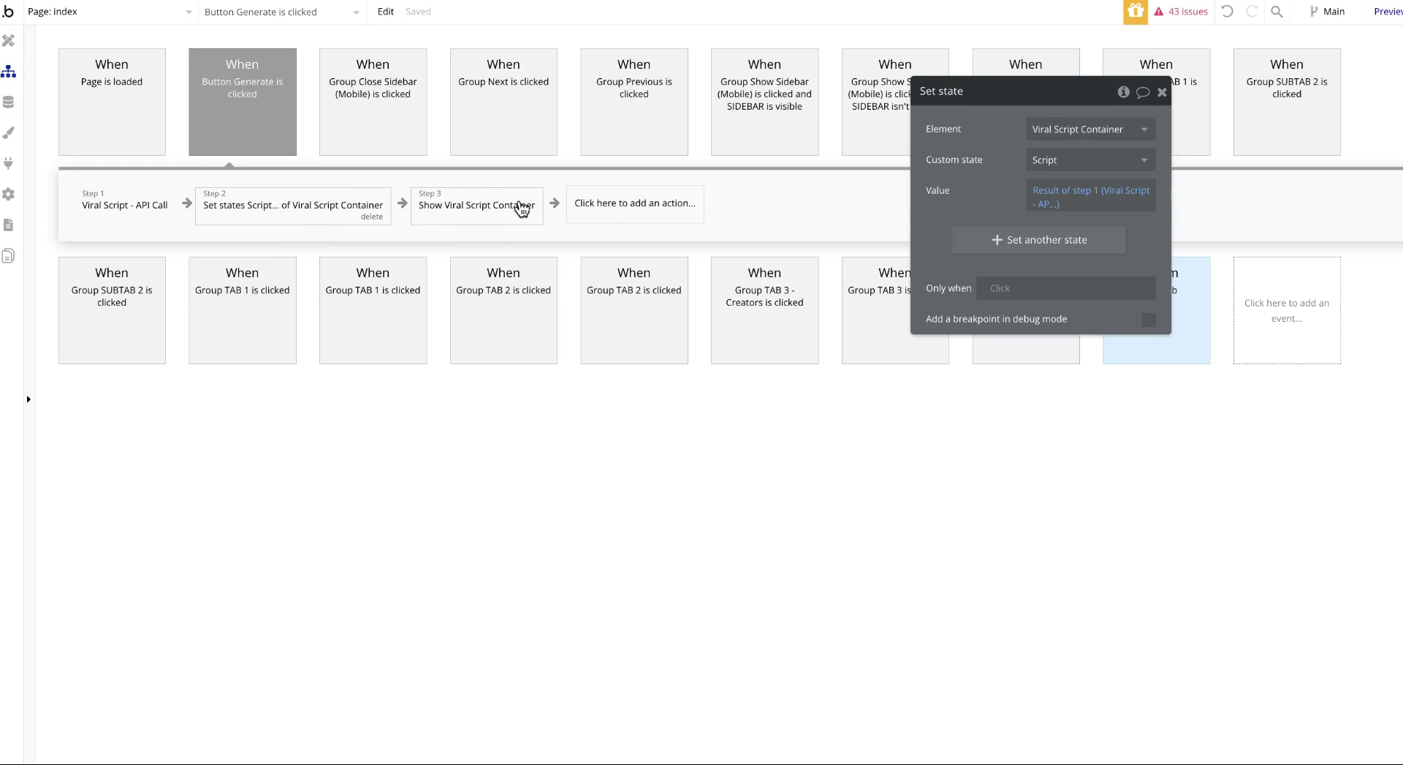
pyautogui.click(483, 203)
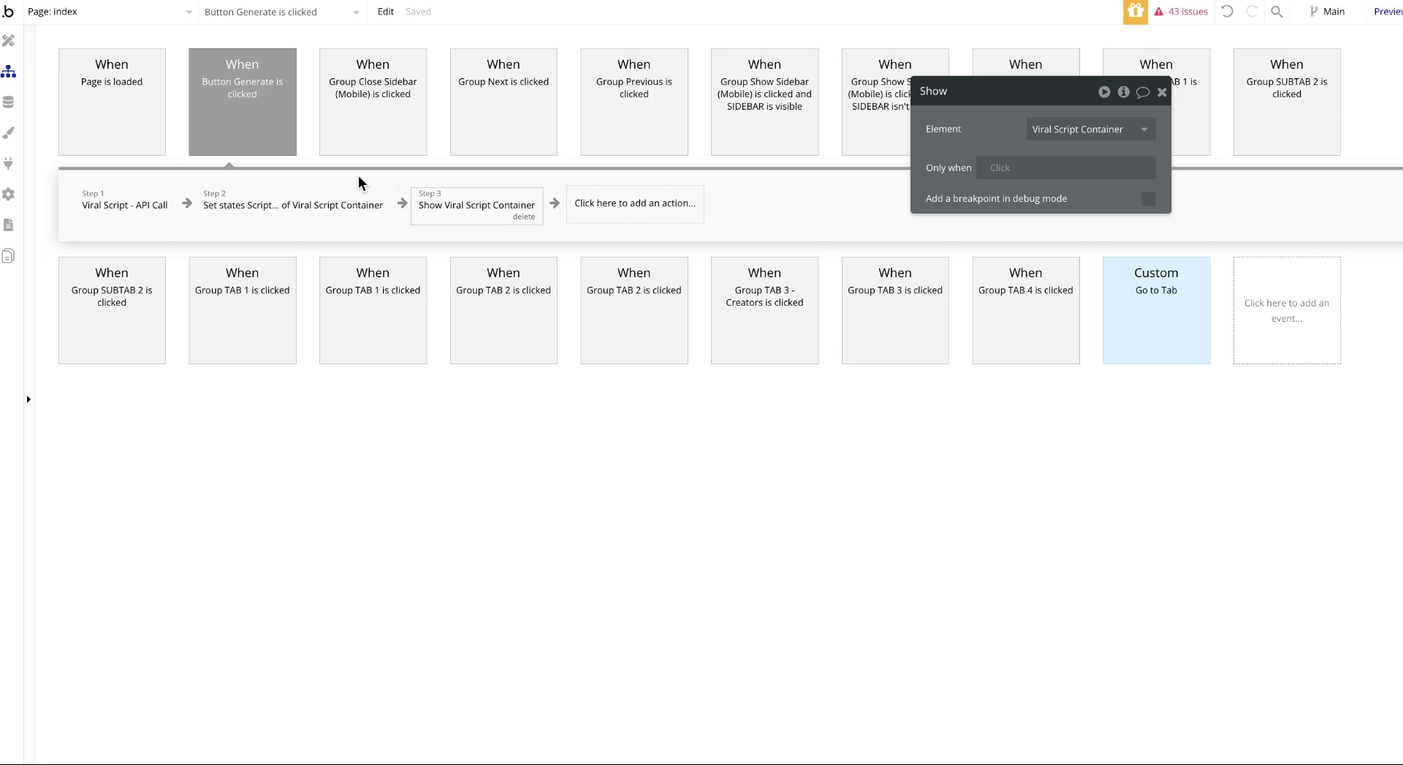
# Step: Review the generated viral script shown below the TikTok link field in the app preview
pyautogui.click(5, 52)
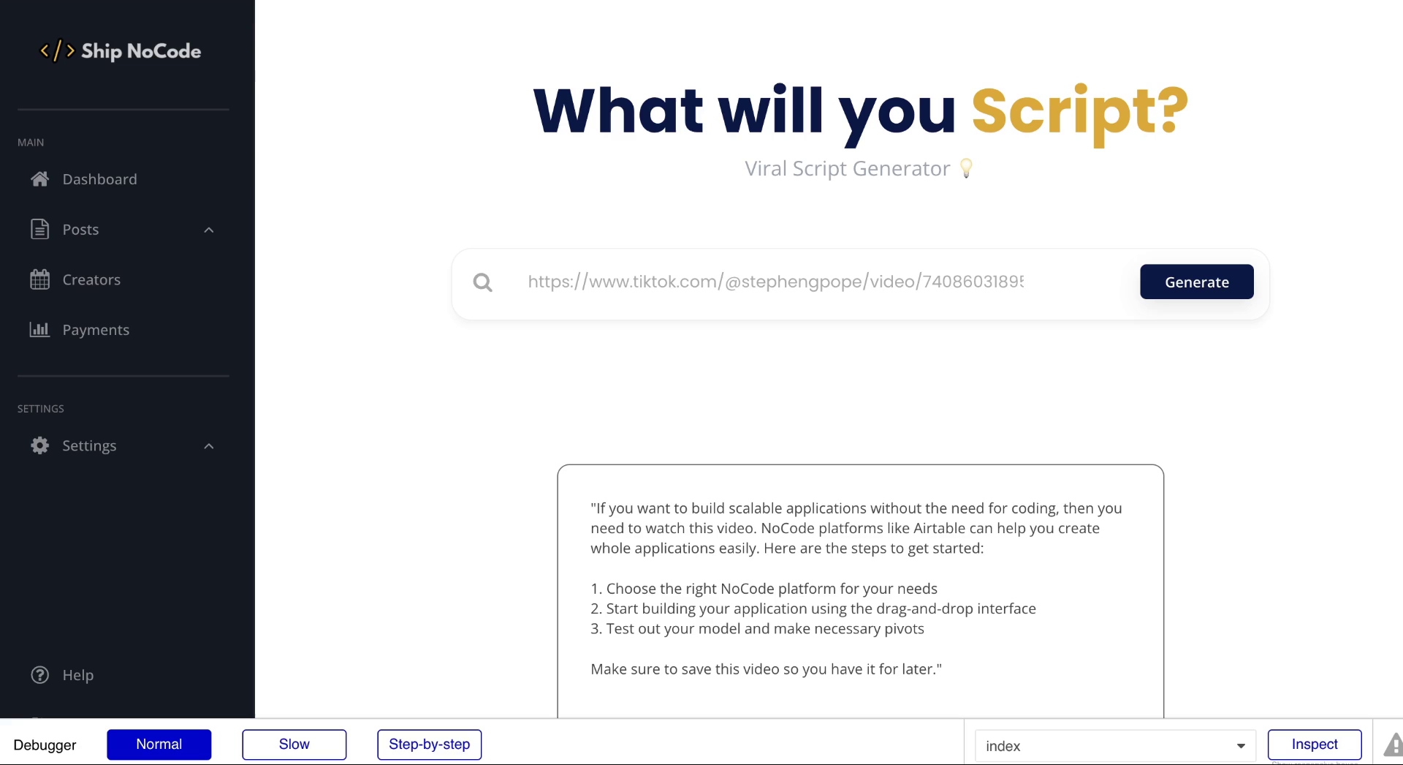
pyautogui.click(687, 522)
pyautogui.scroll(-3, 701, 558)
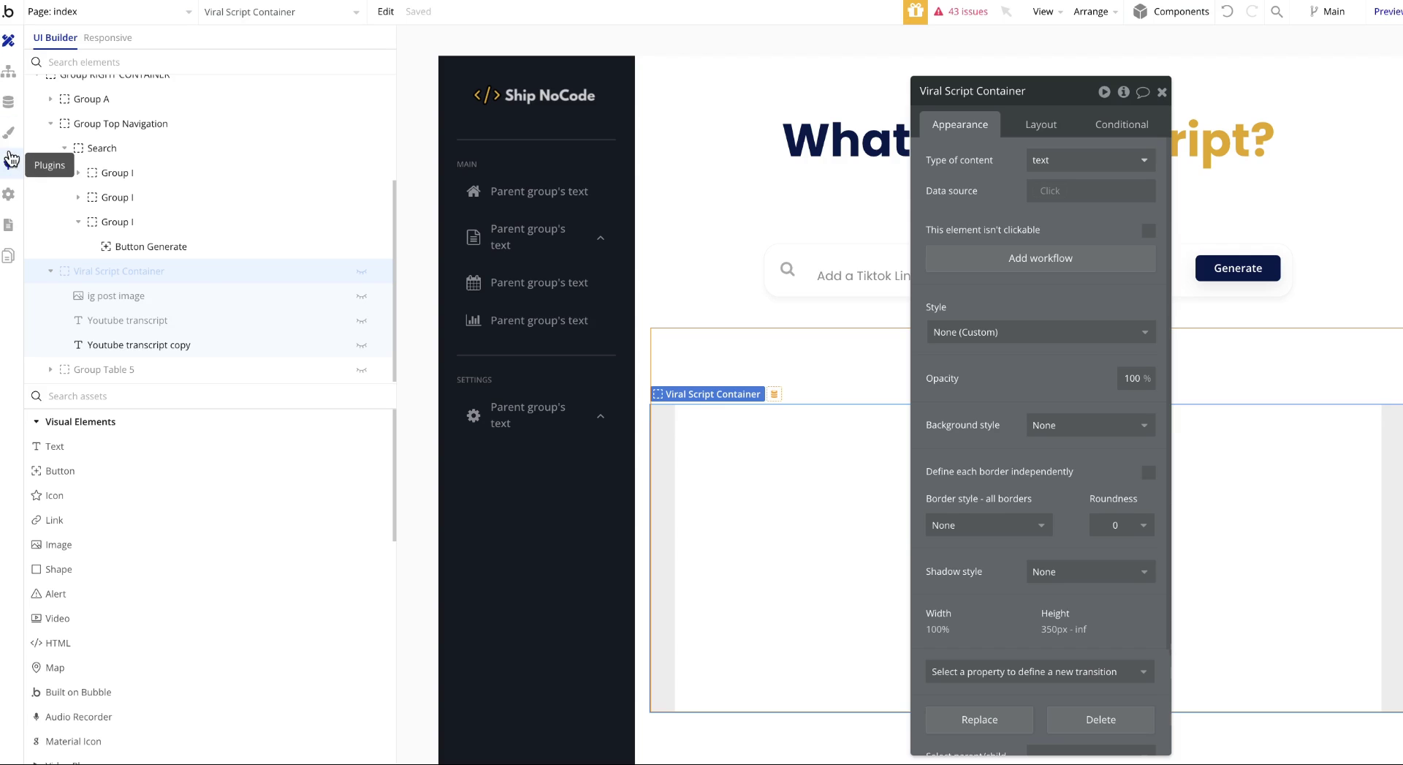
# Step: Open the API Connector plugin and expand the API Call under Viral Script to examine its request configuration
pyautogui.click(10, 157)
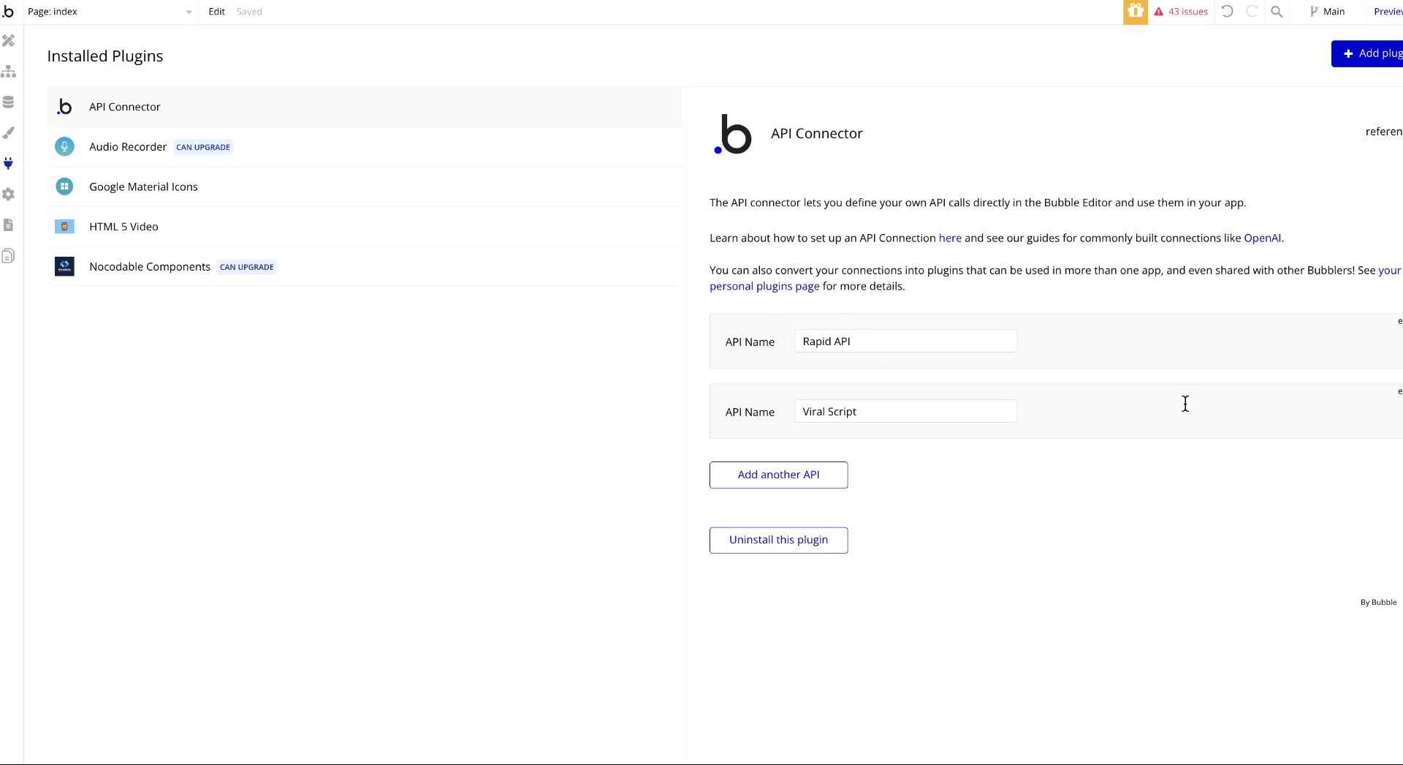
pyautogui.click(1041, 424)
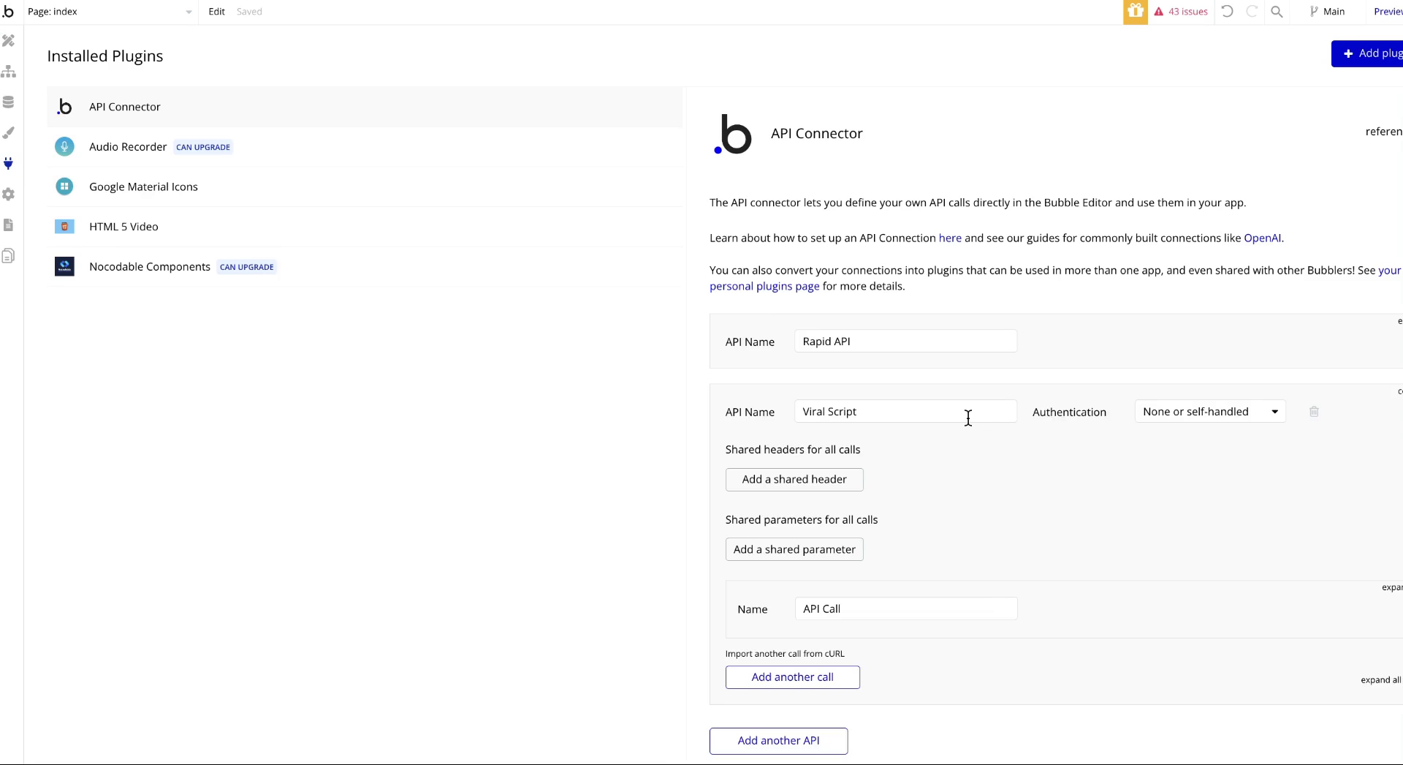
pyautogui.scroll(-2, 969, 417)
pyautogui.scroll(-2, 903, 432)
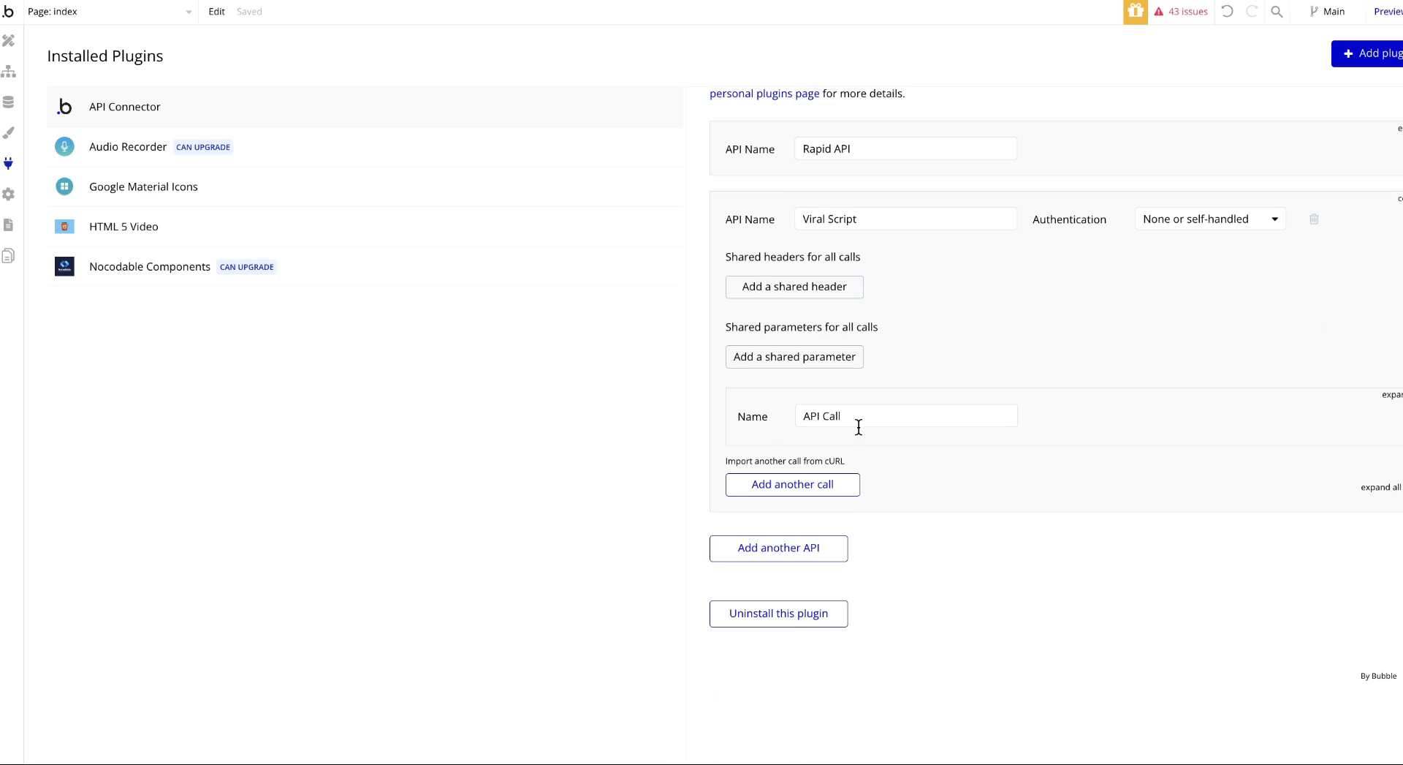
pyautogui.click(1389, 397)
pyautogui.scroll(-3, 1079, 440)
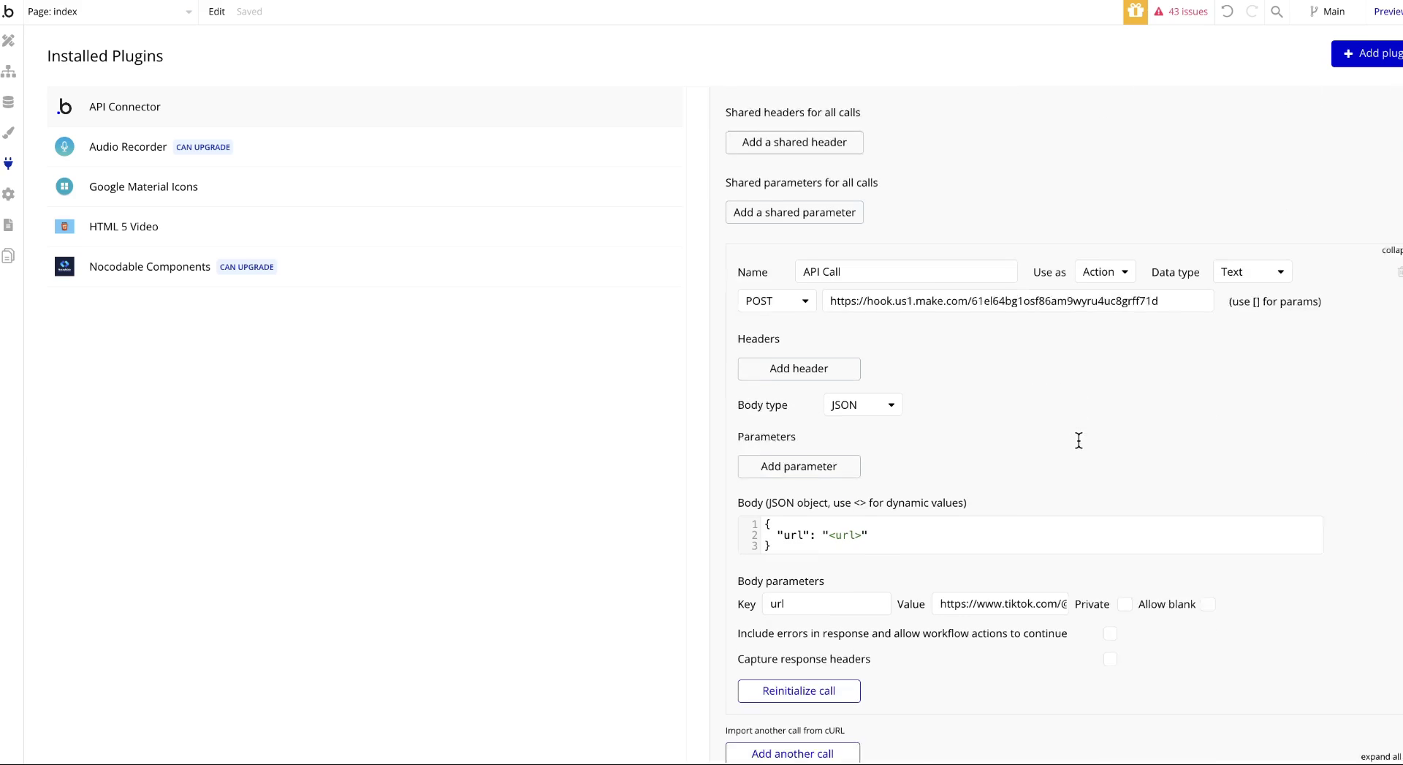
pyautogui.scroll(-1, 1079, 440)
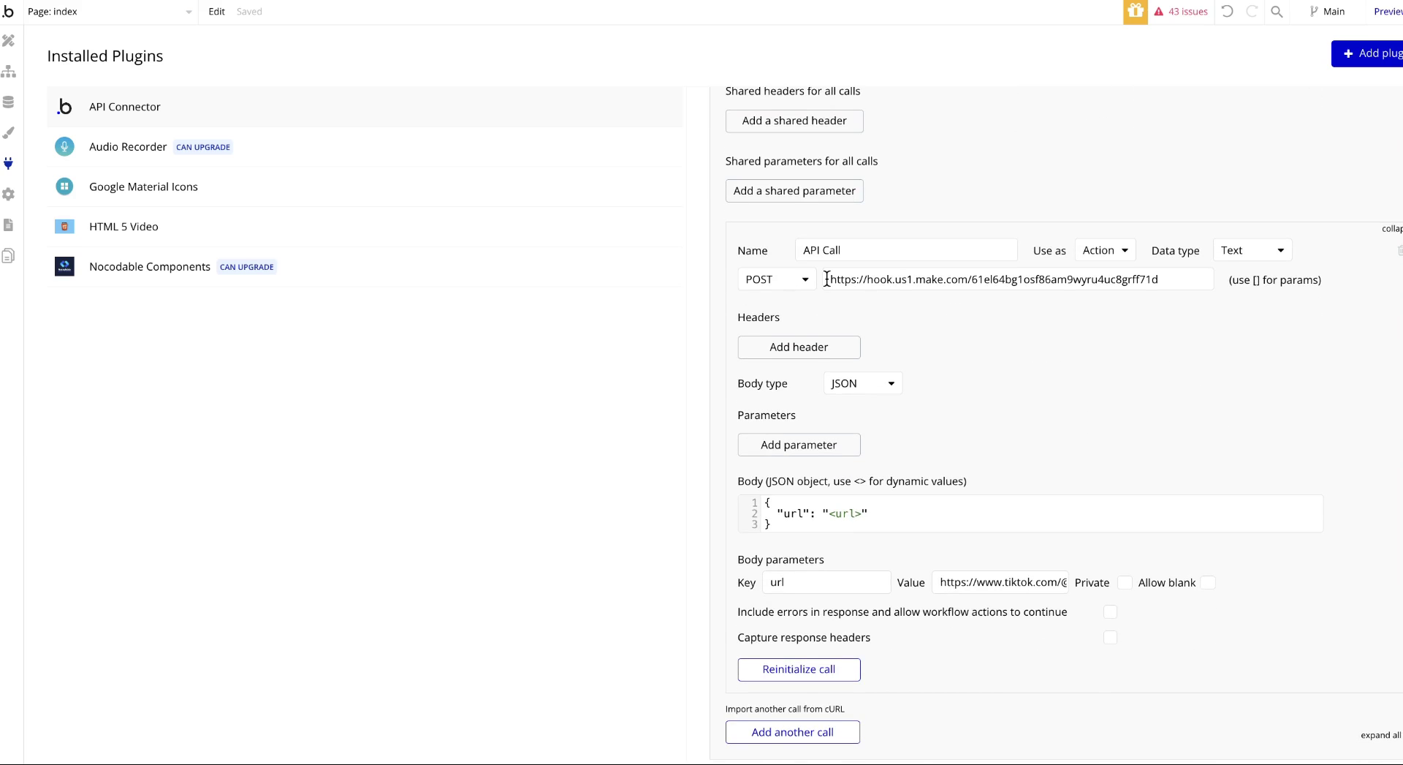
# Step: Check the API Call's available Use as and Data type options, keeping Action and Text selected
pyautogui.click(1107, 251)
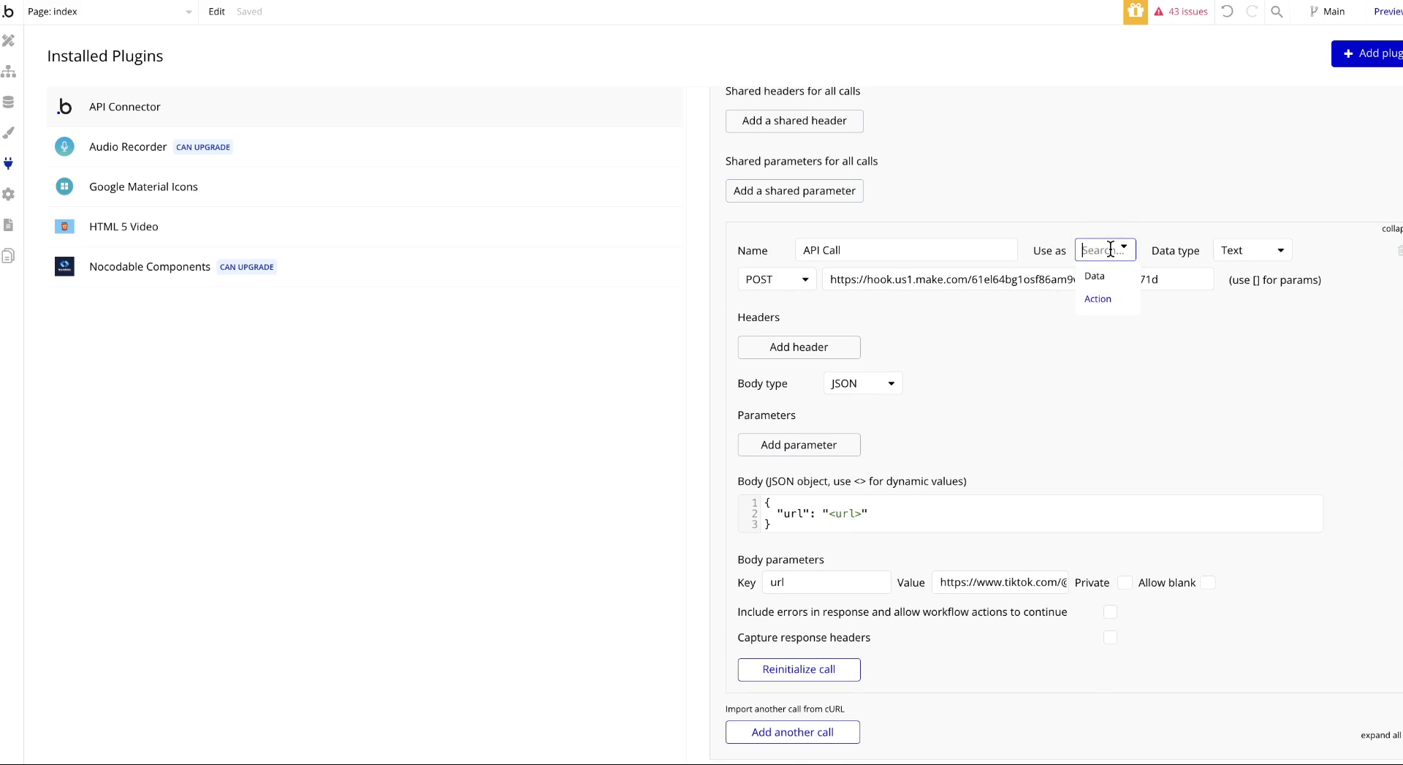
pyautogui.click(1175, 204)
pyautogui.click(1281, 251)
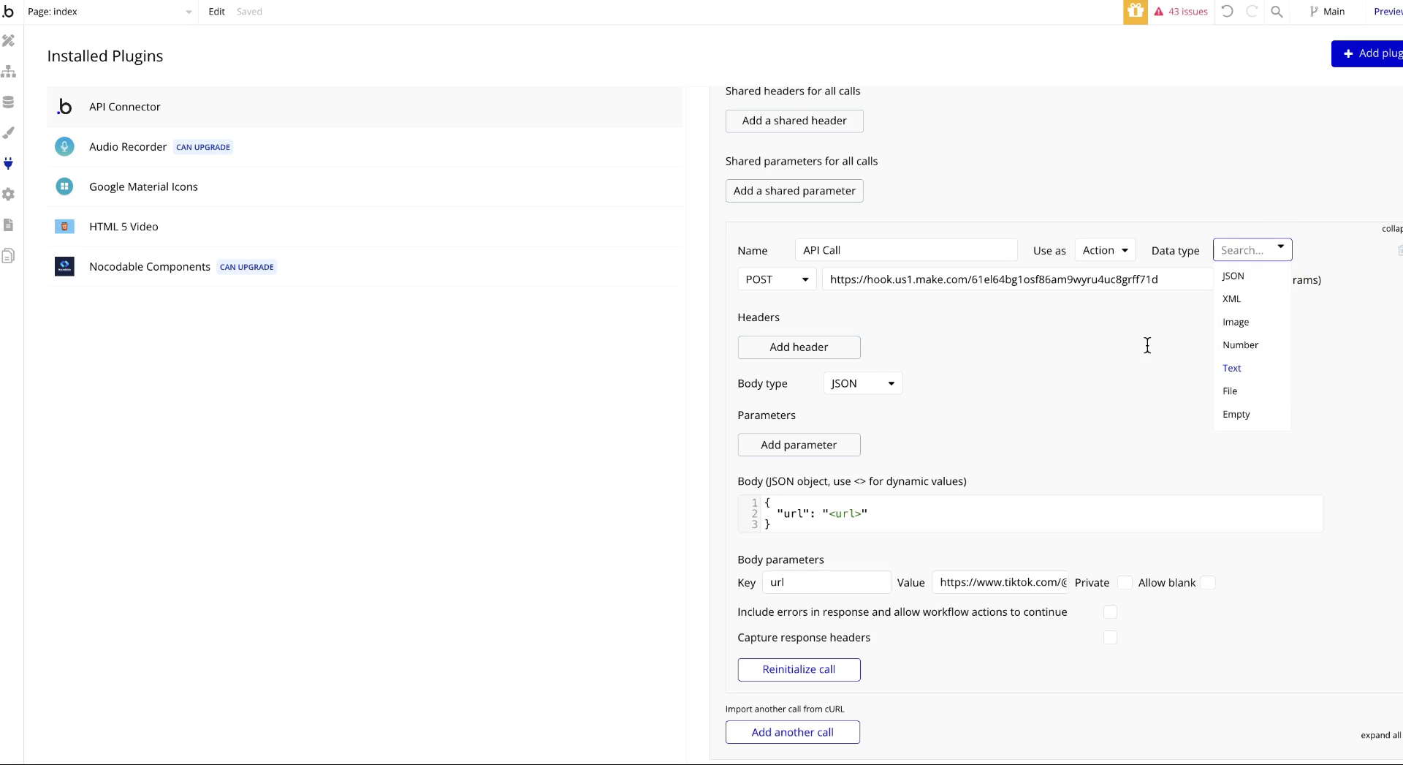
pyautogui.press('Return')
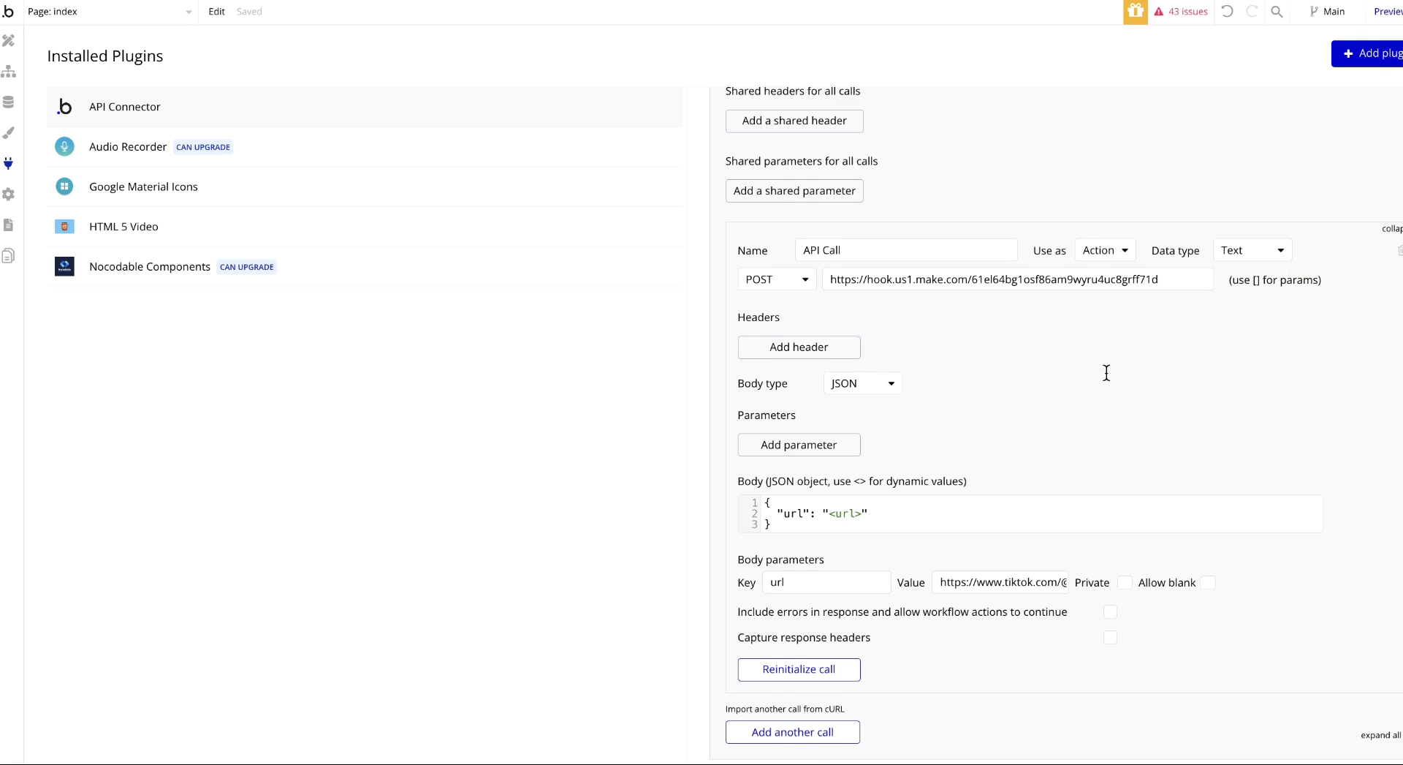
# Step: Examine the API Call's JSON body and its url body parameter, and open the custom webhook module in the Make Viral Script scenario
pyautogui.scroll(-1, 1106, 372)
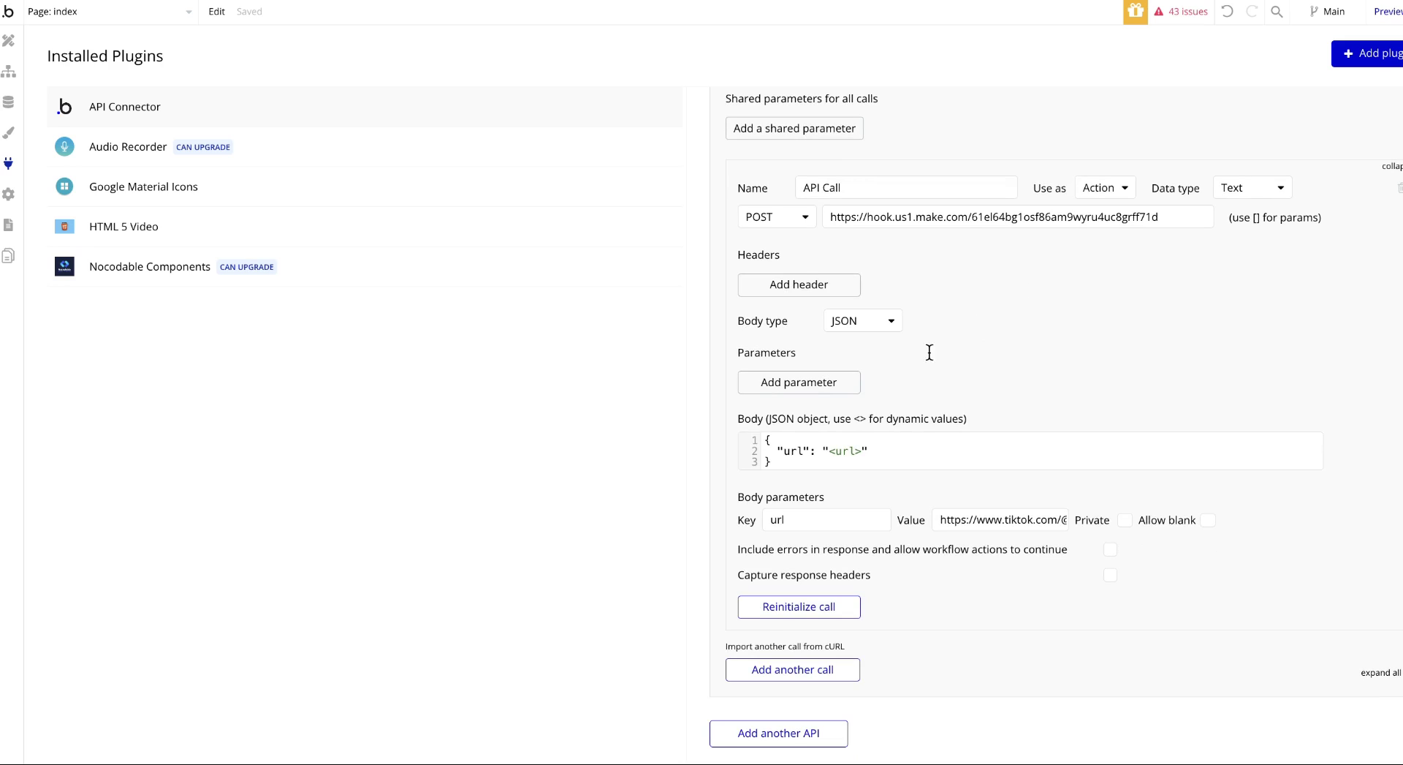
pyautogui.click(858, 443)
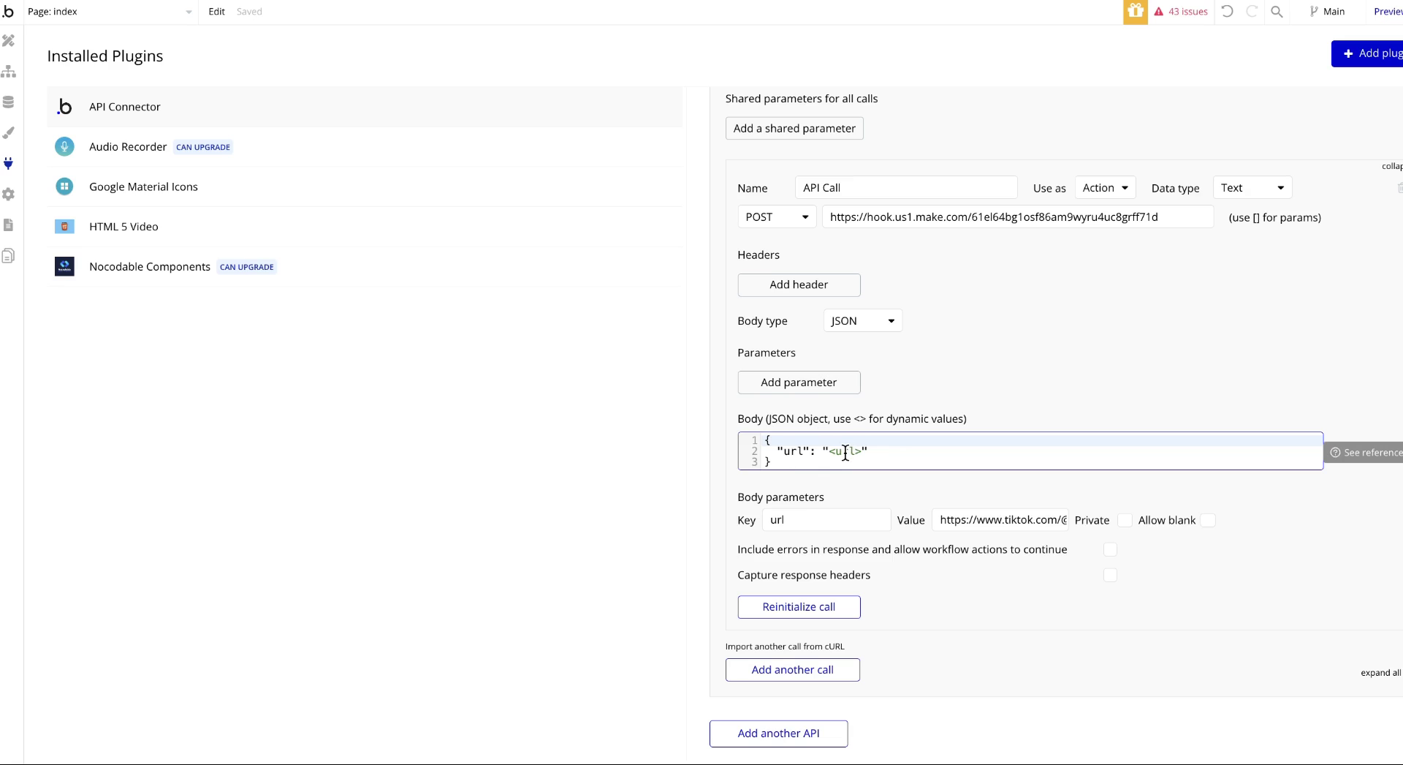
pyautogui.doubleClick(794, 520)
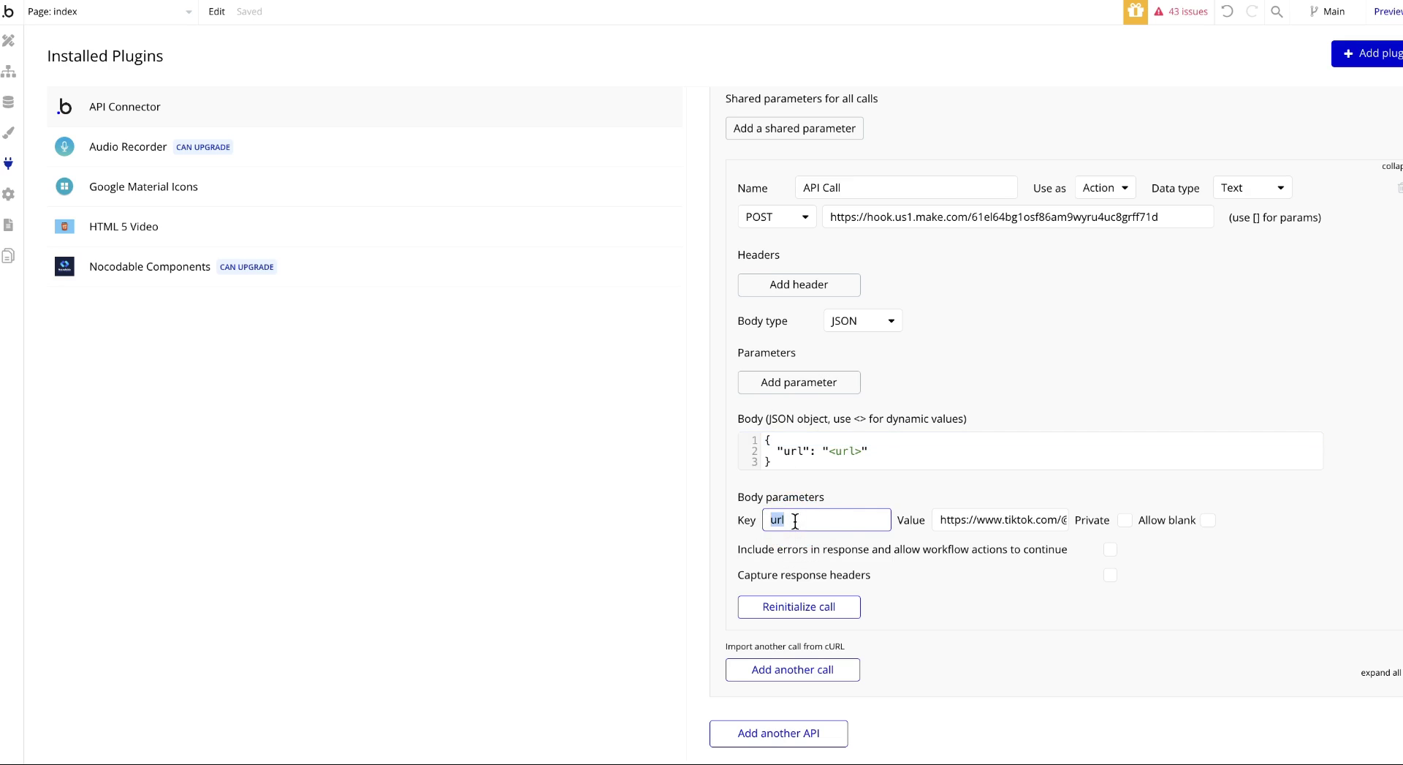
pyautogui.tripleClick(1031, 521)
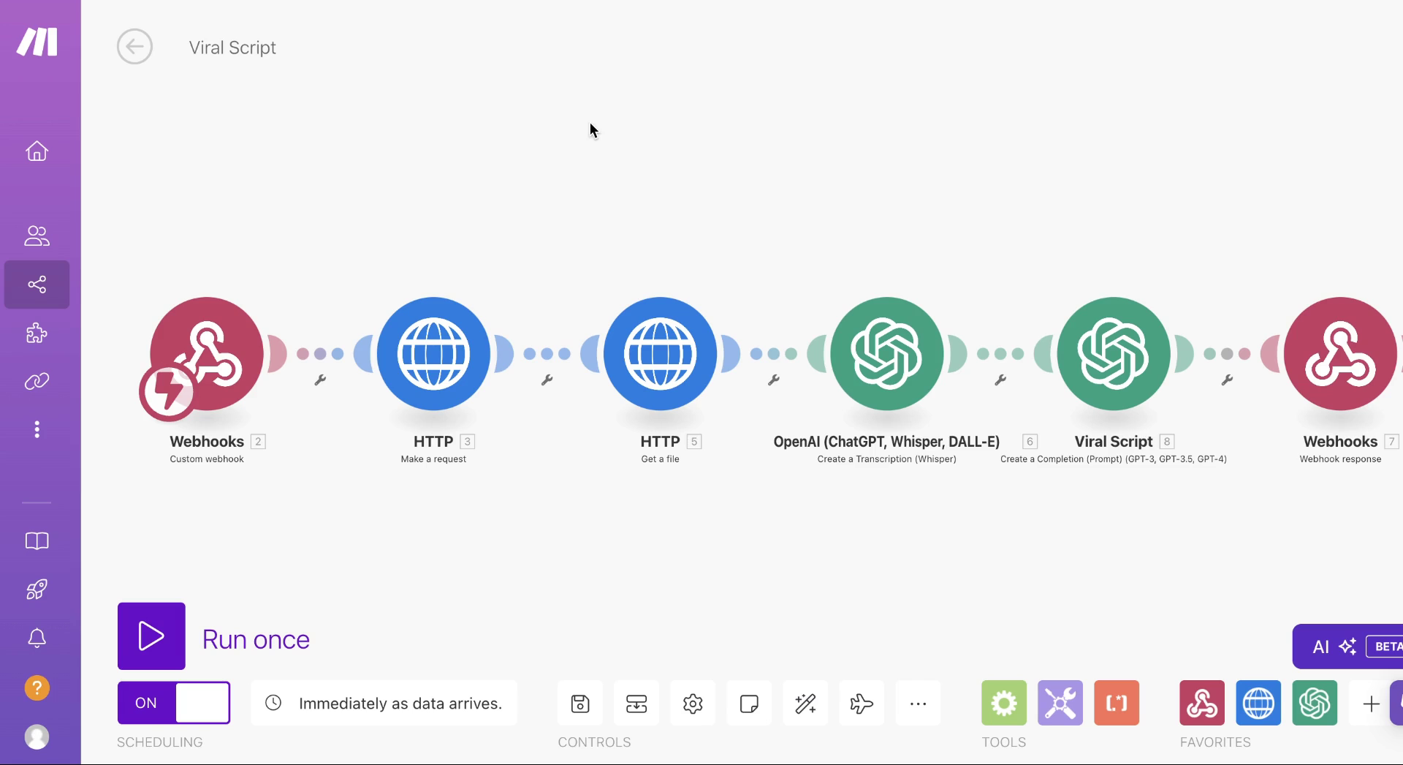
pyautogui.click(228, 337)
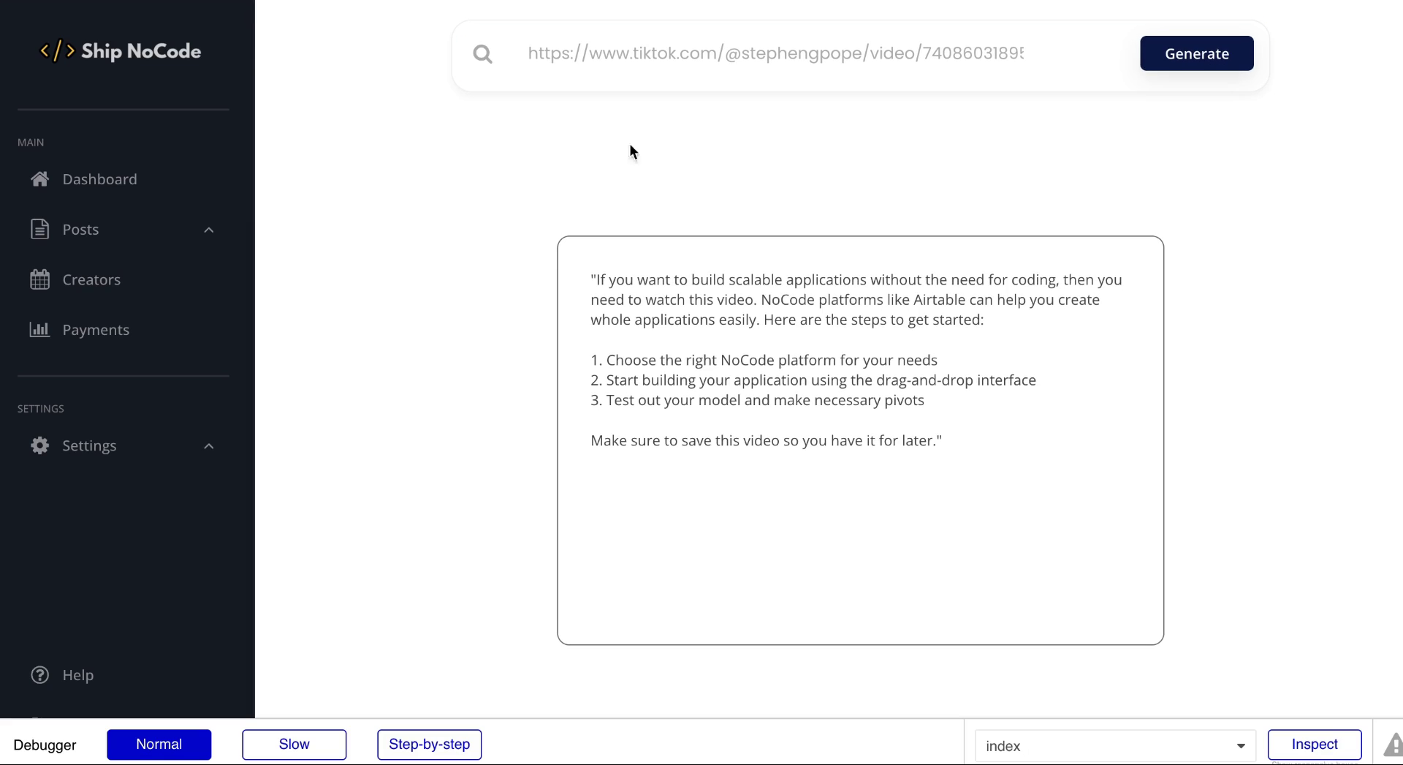
# Step: Switch from the app preview to TikTok, advance to the creator's next video and pause it
pyautogui.click(635, 250)
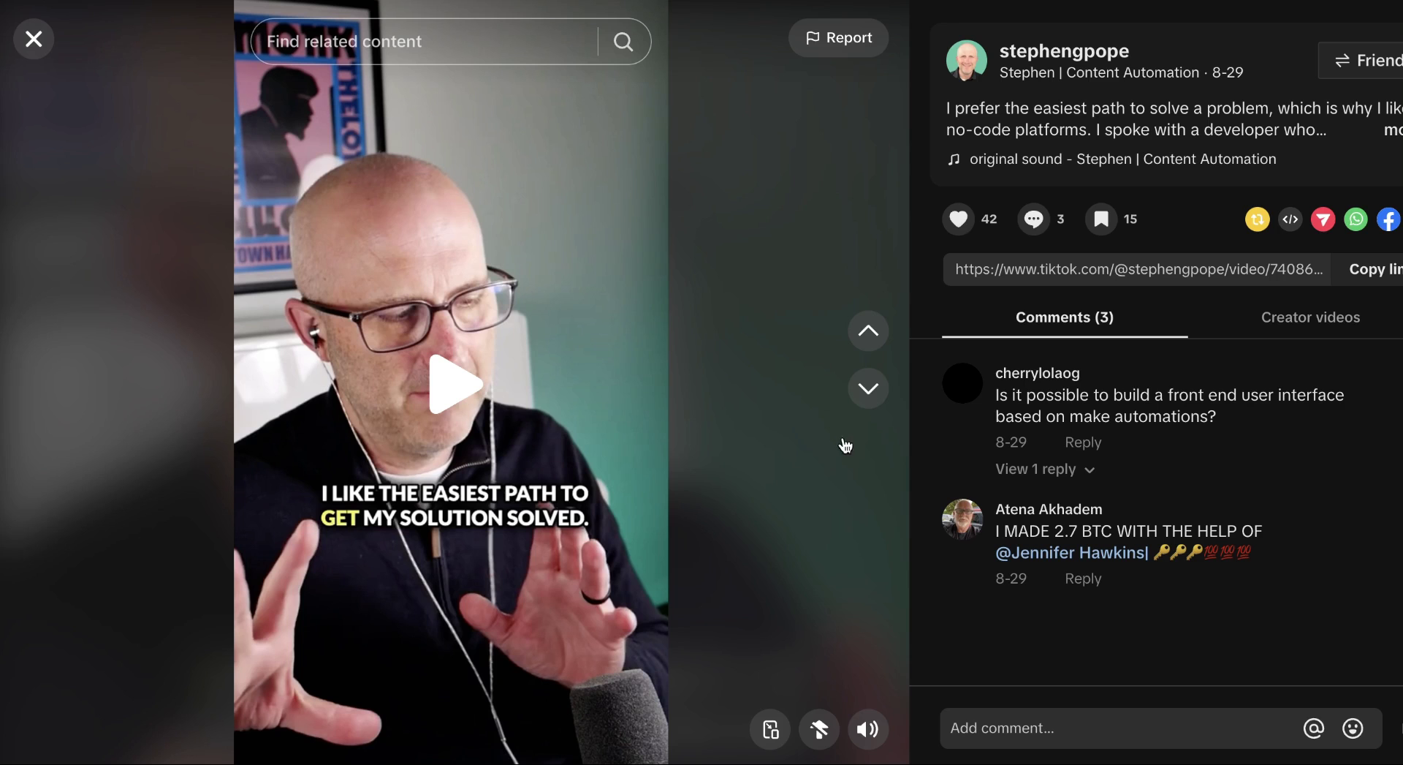
pyautogui.click(869, 389)
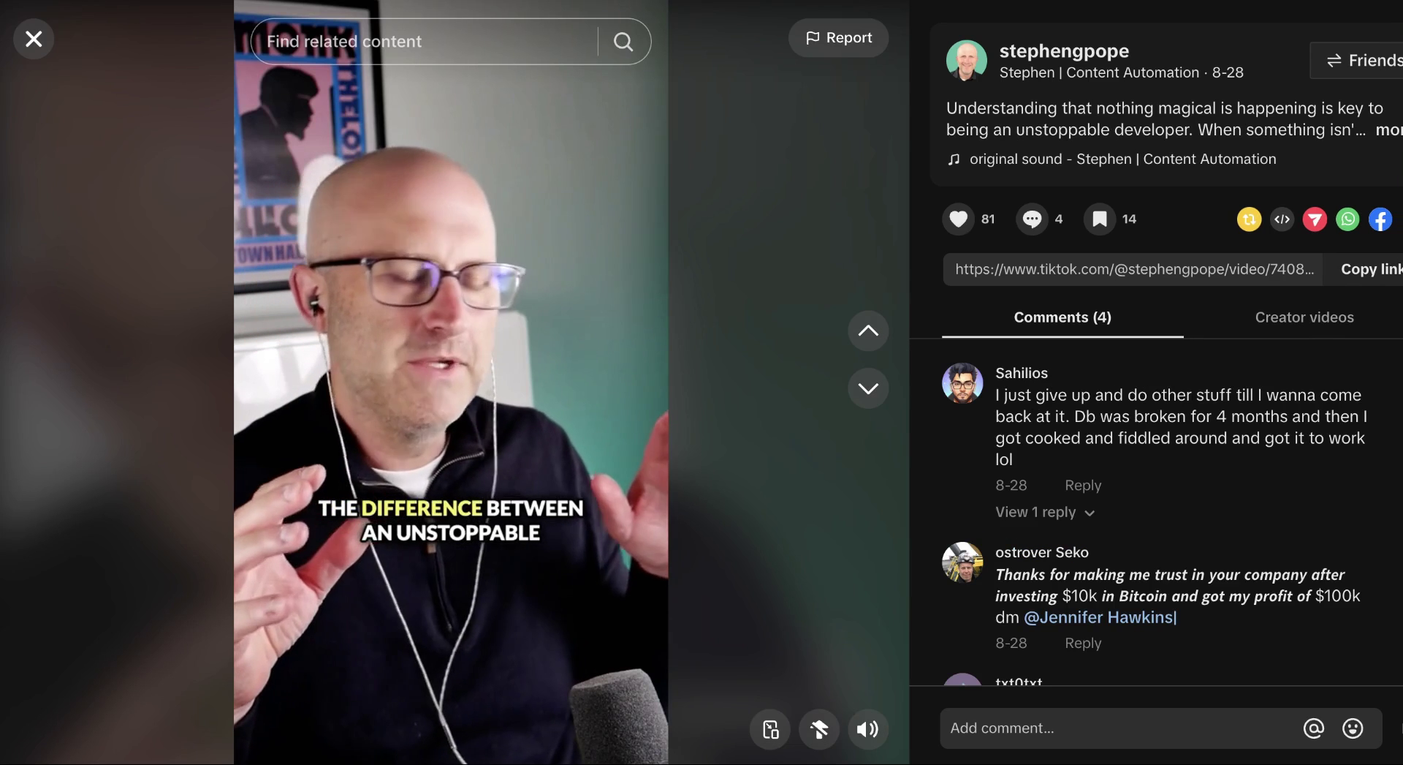
pyautogui.click(530, 339)
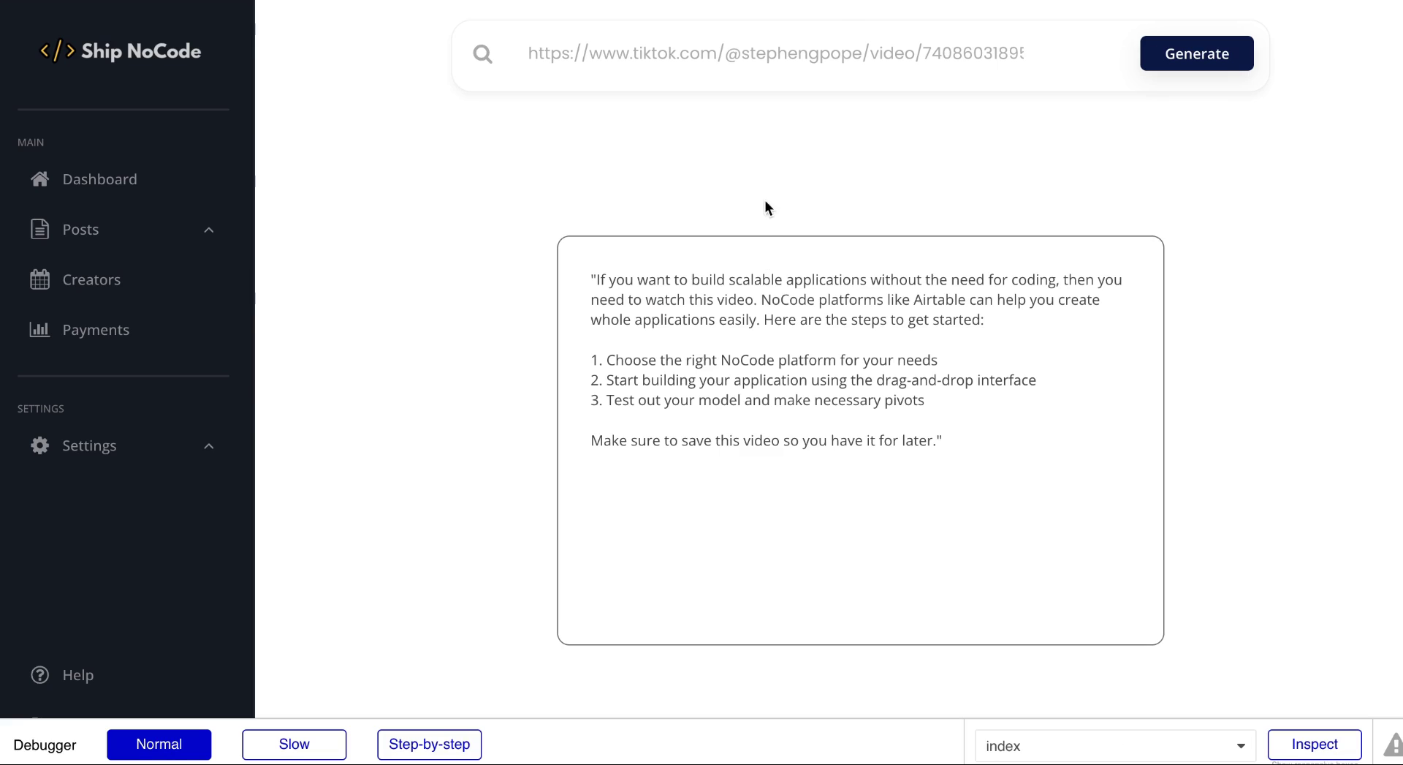
# Step: In the app preview, replace the TikTok link with the new video's link, generate a viral script from it and review the text
pyautogui.scroll(4, 853, 81)
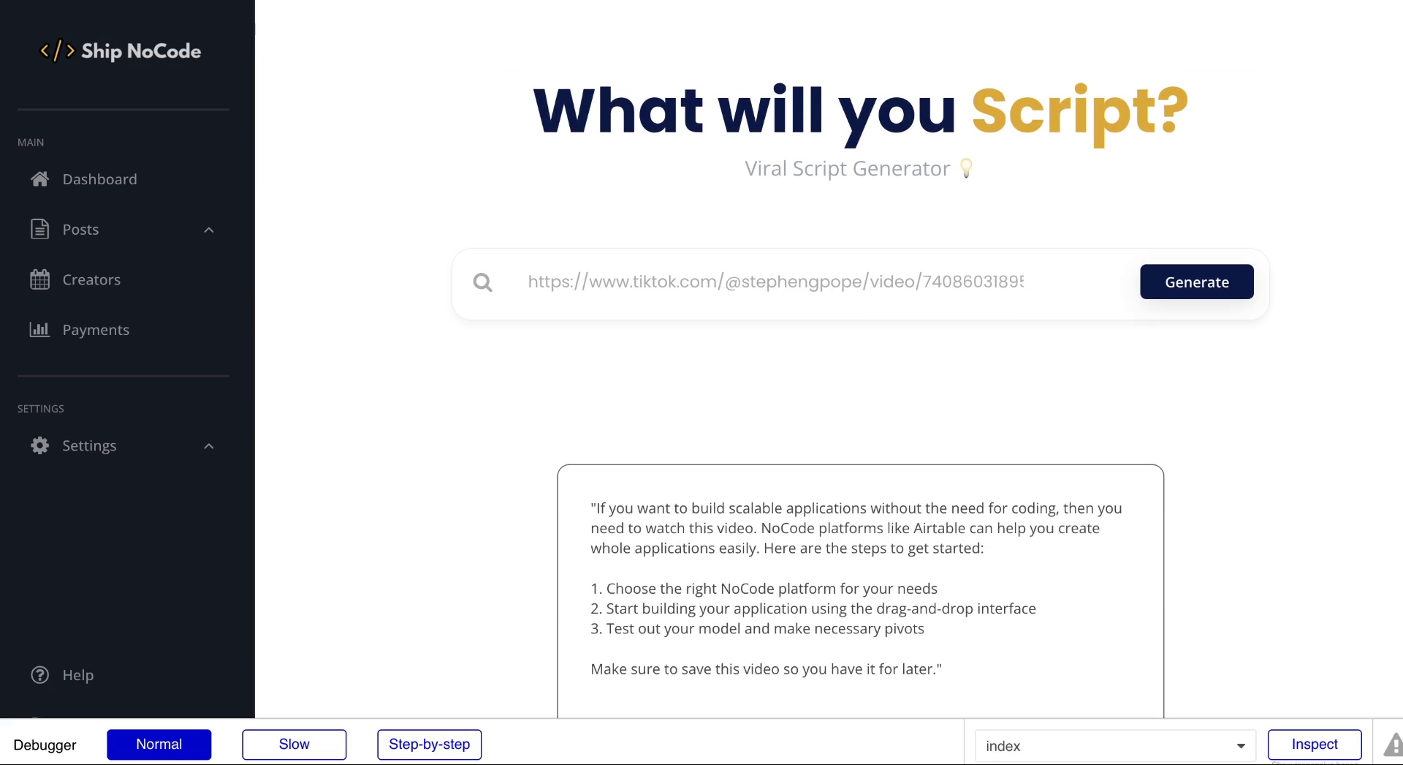
pyautogui.click(658, 287)
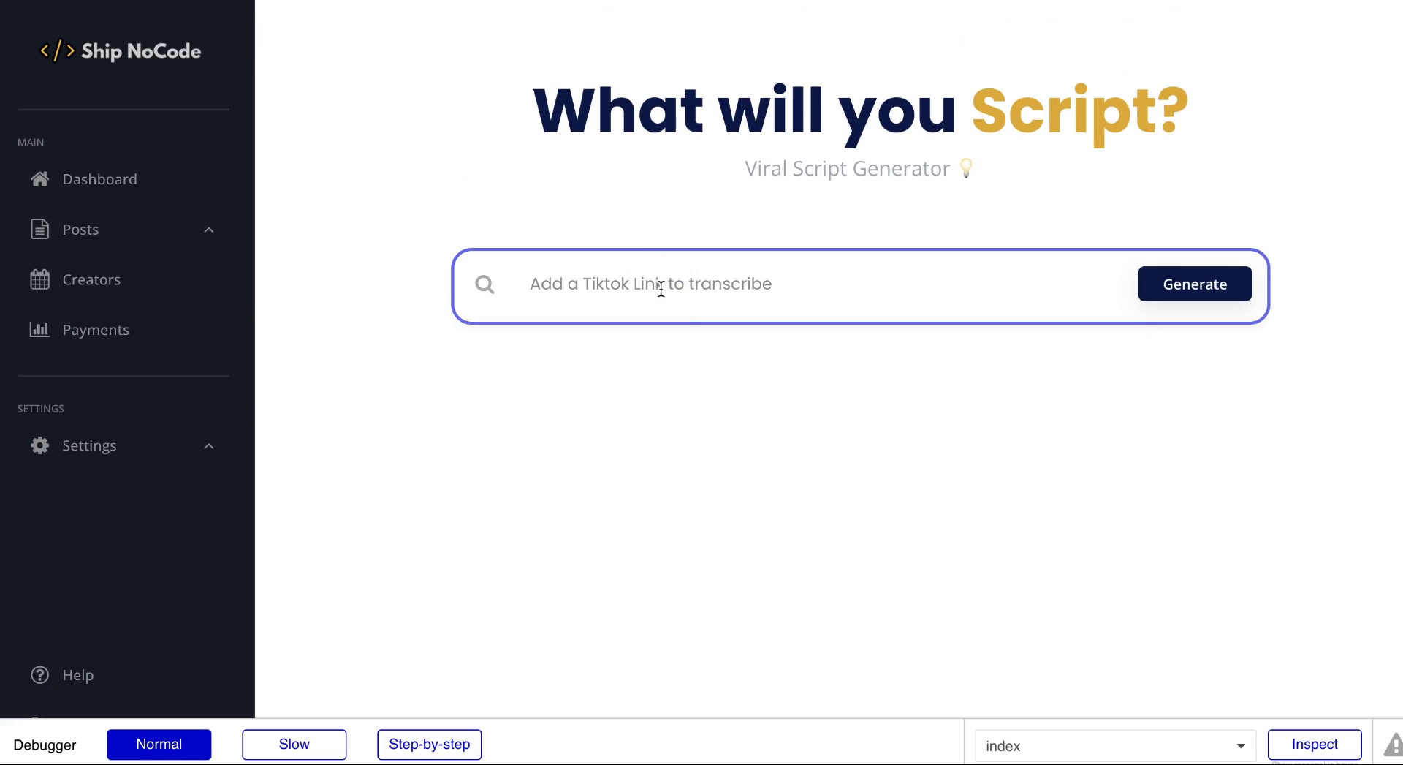
pyautogui.hotkey('ctrl', 'v')
pyautogui.click(1208, 290)
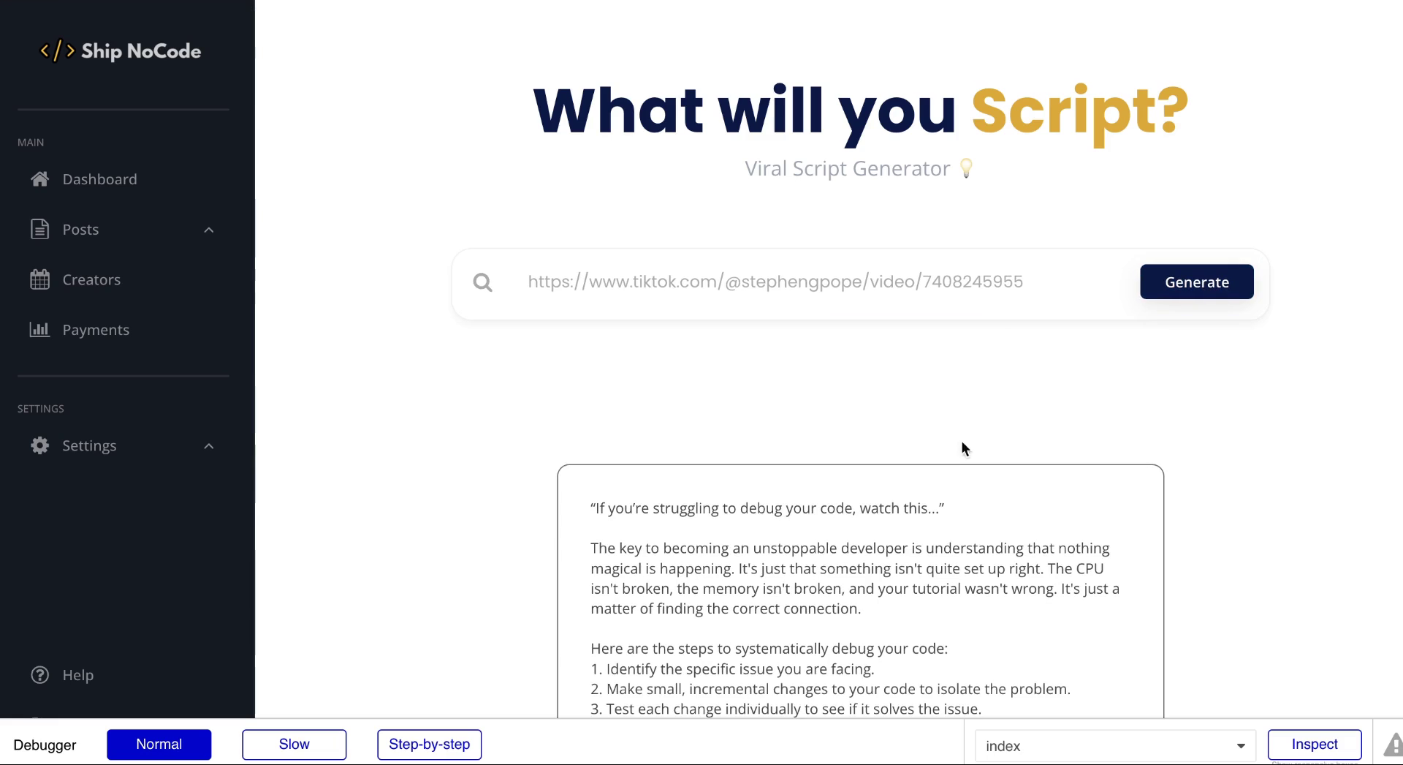
pyautogui.scroll(-1, 917, 489)
pyautogui.scroll(-3, 916, 490)
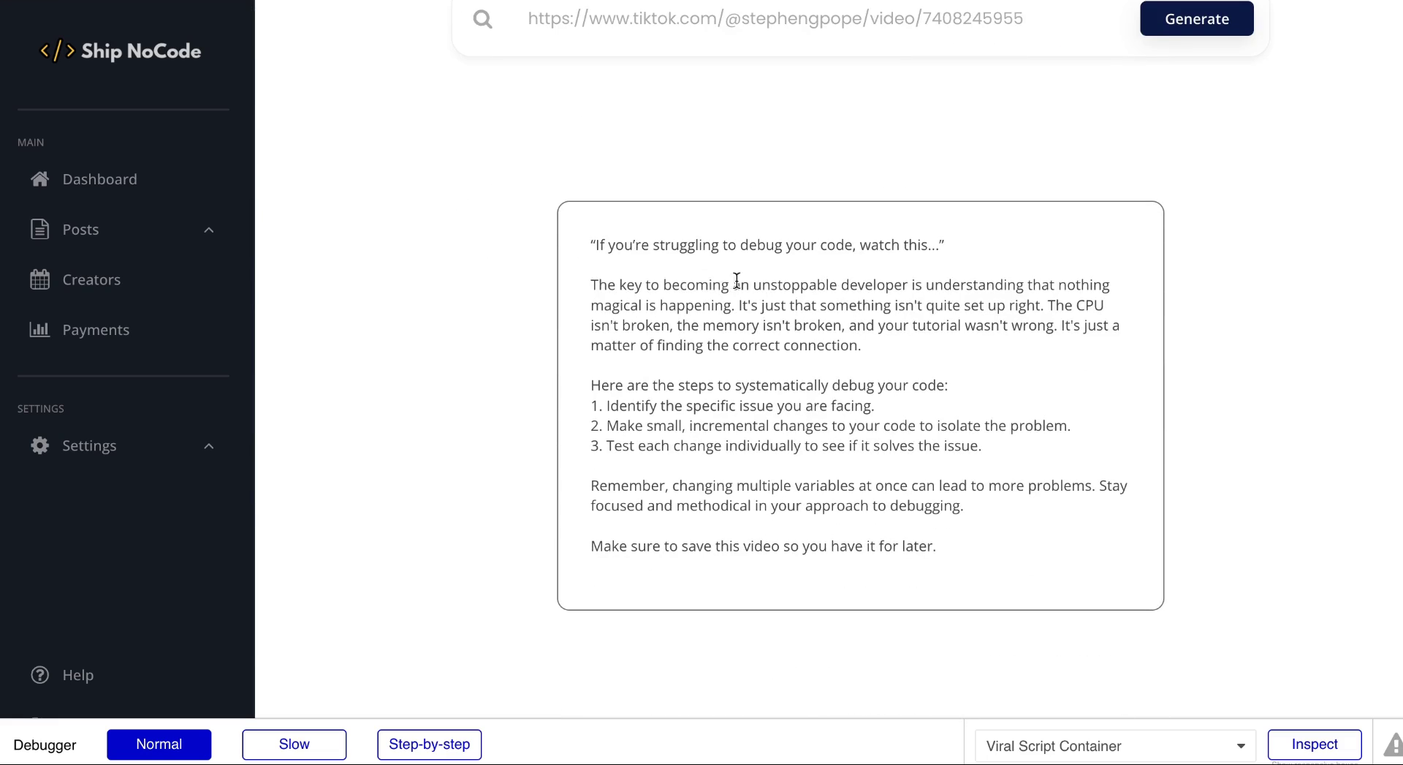